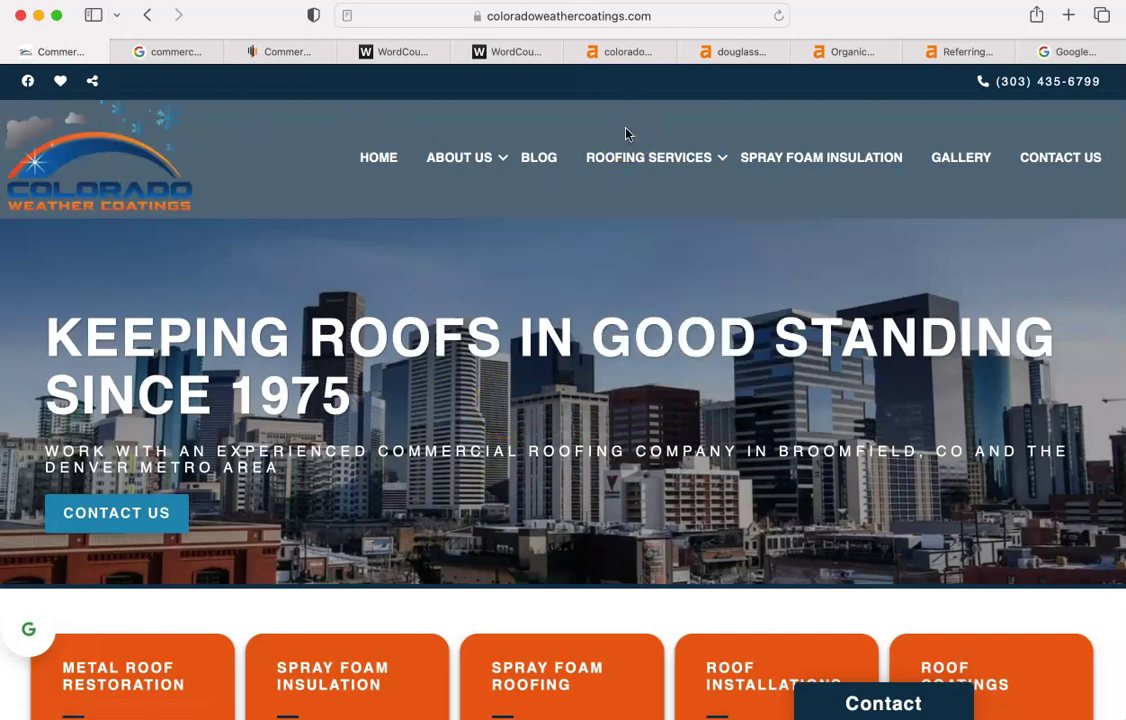
Review the Ahrefs overview for coloradoweathercoatings.com and the Google Maps view of the Denver area
click(627, 52)
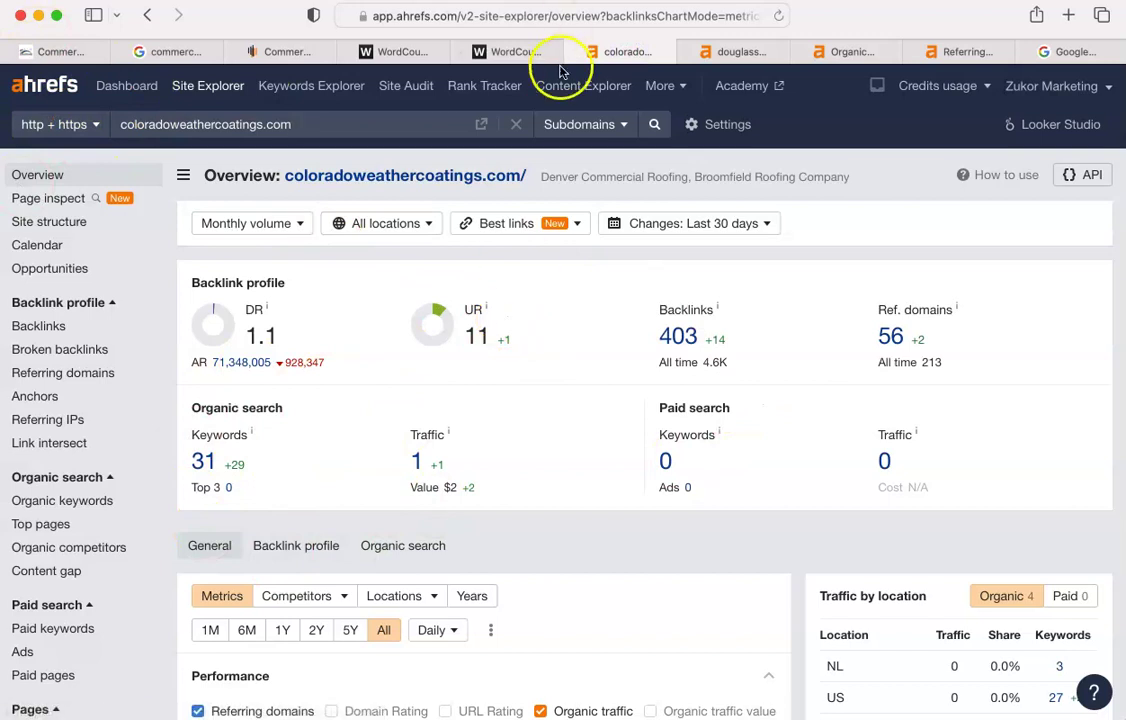
click(1066, 52)
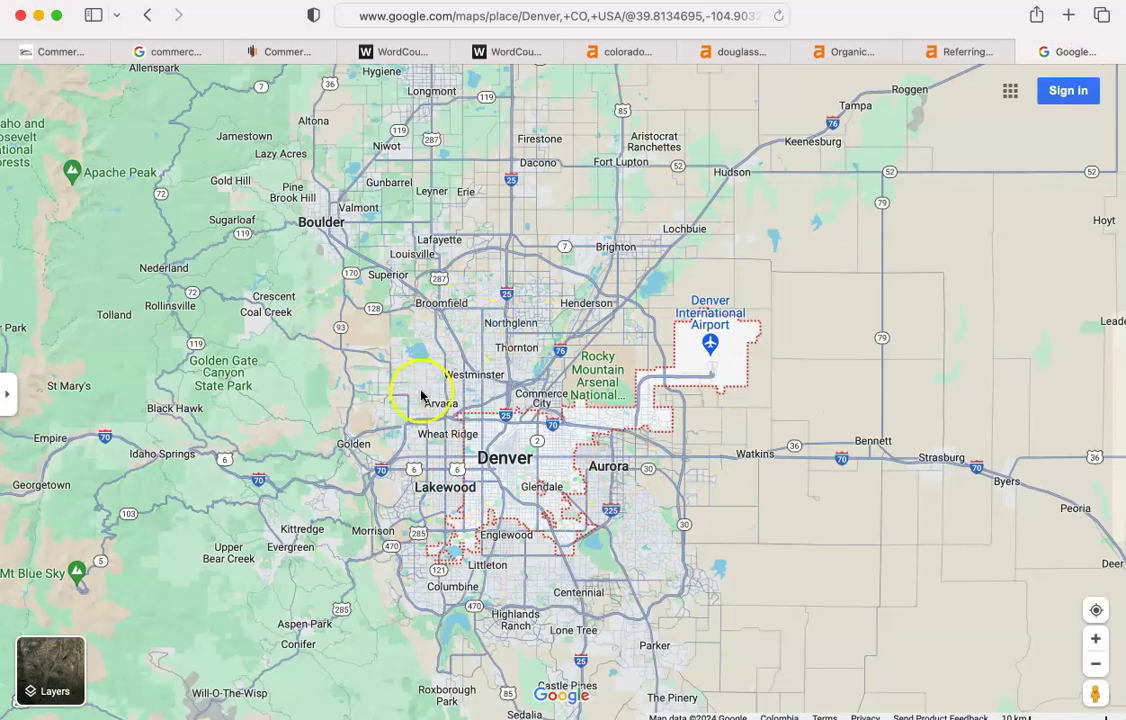
Examine the Google results for "commercial roofing contractors denver co" to see which companies and directories are listed
click(175, 52)
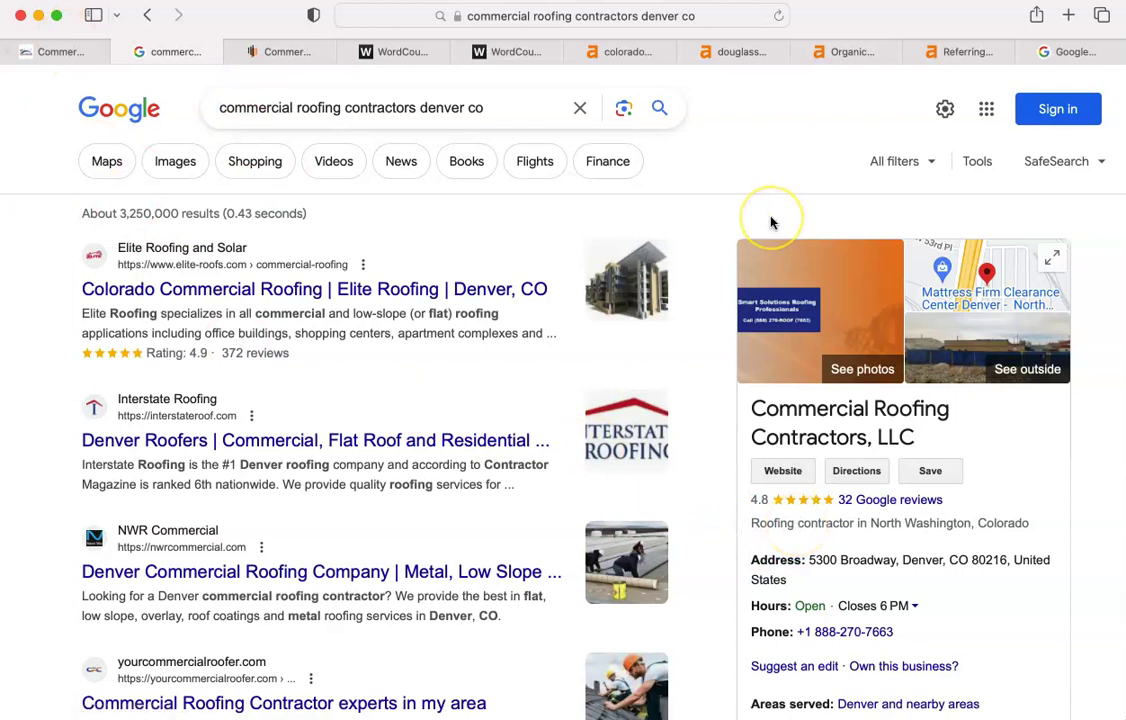
click(647, 219)
click(205, 262)
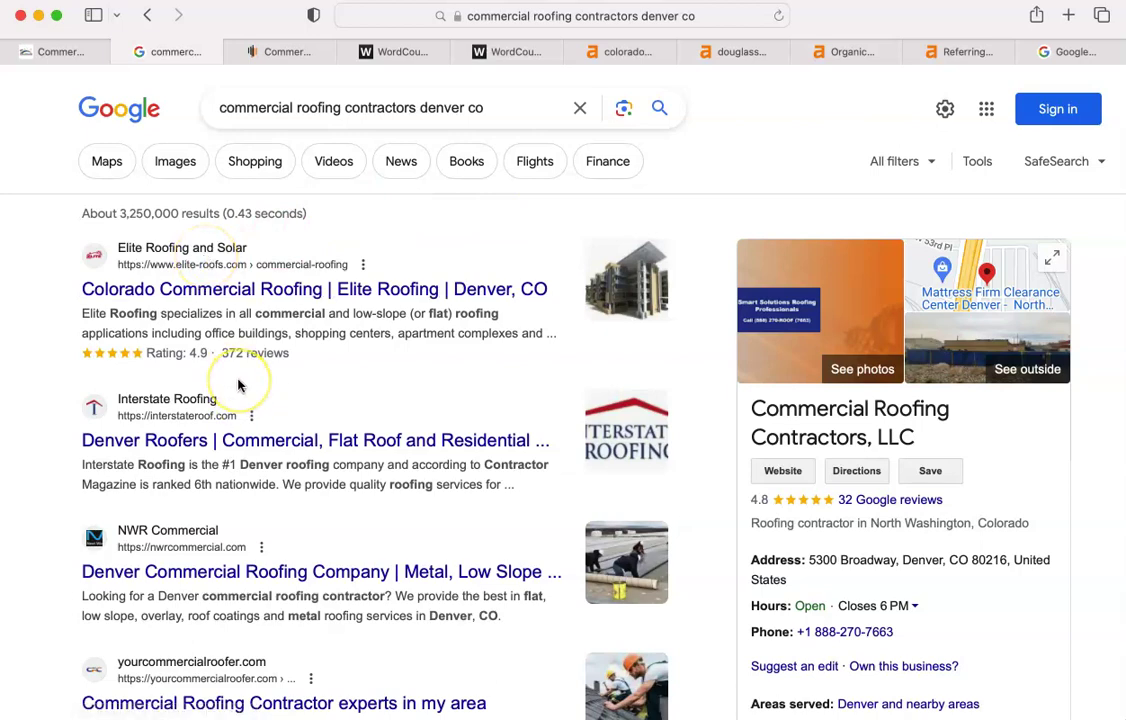
scroll(238, 385, down, 10)
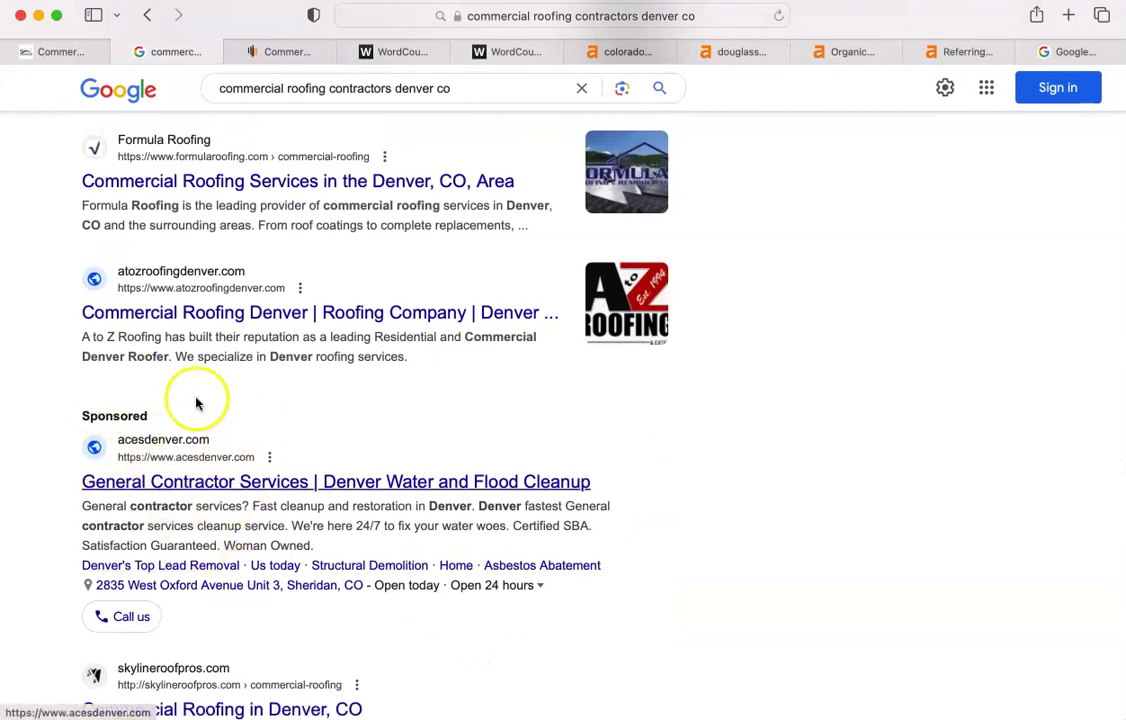
scroll(230, 437, up, 15)
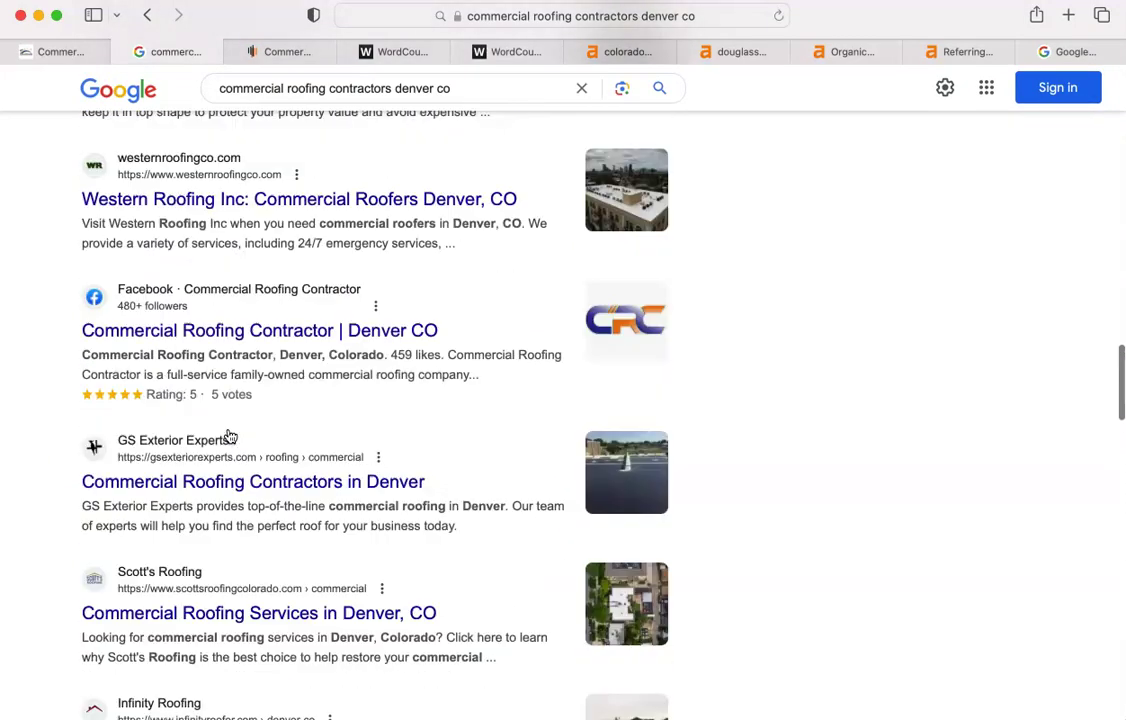
scroll(230, 437, down, 10)
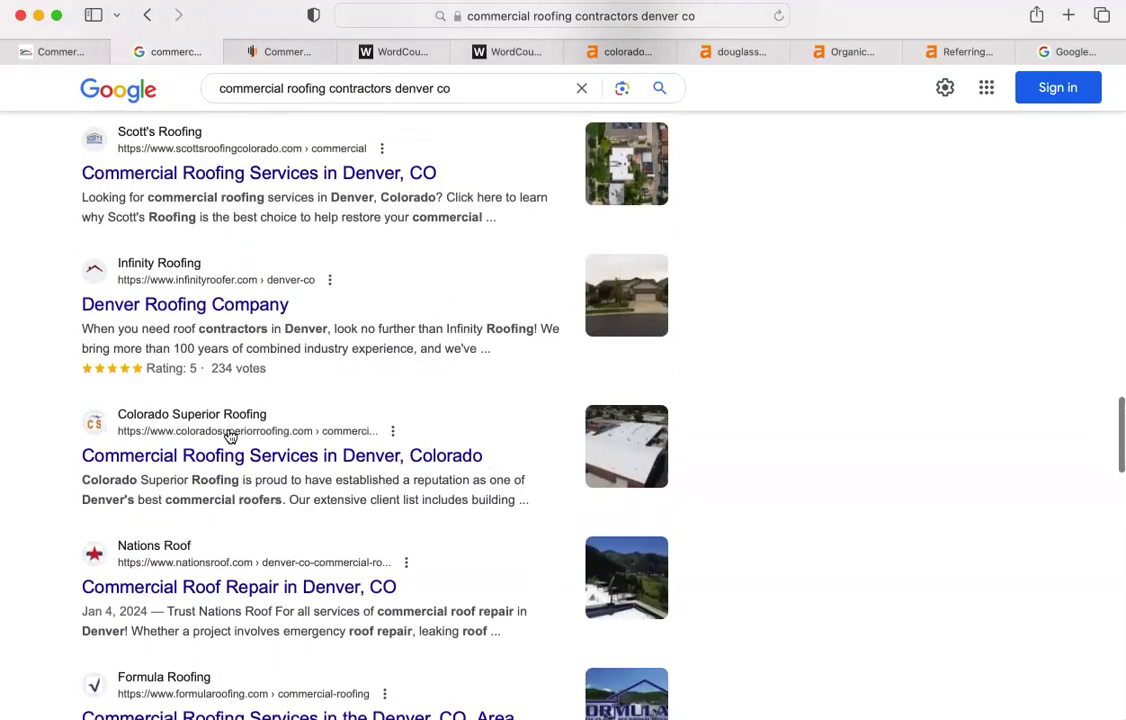
scroll(229, 380, up, 15)
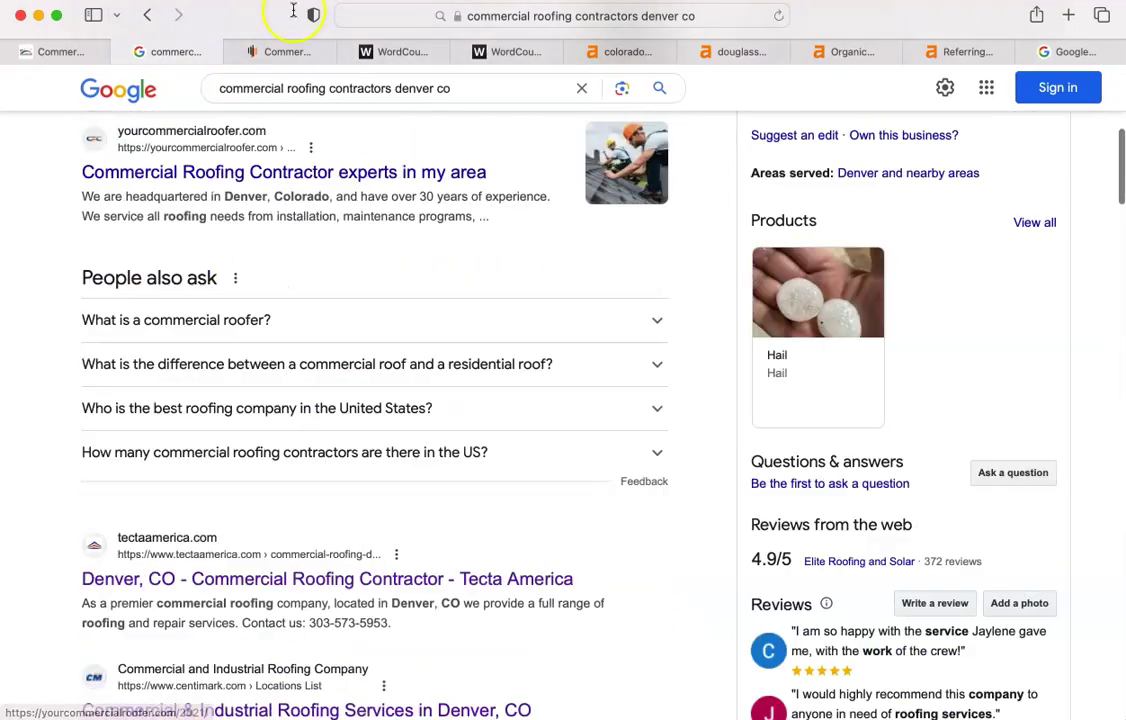
scroll(435, 317, down, 10)
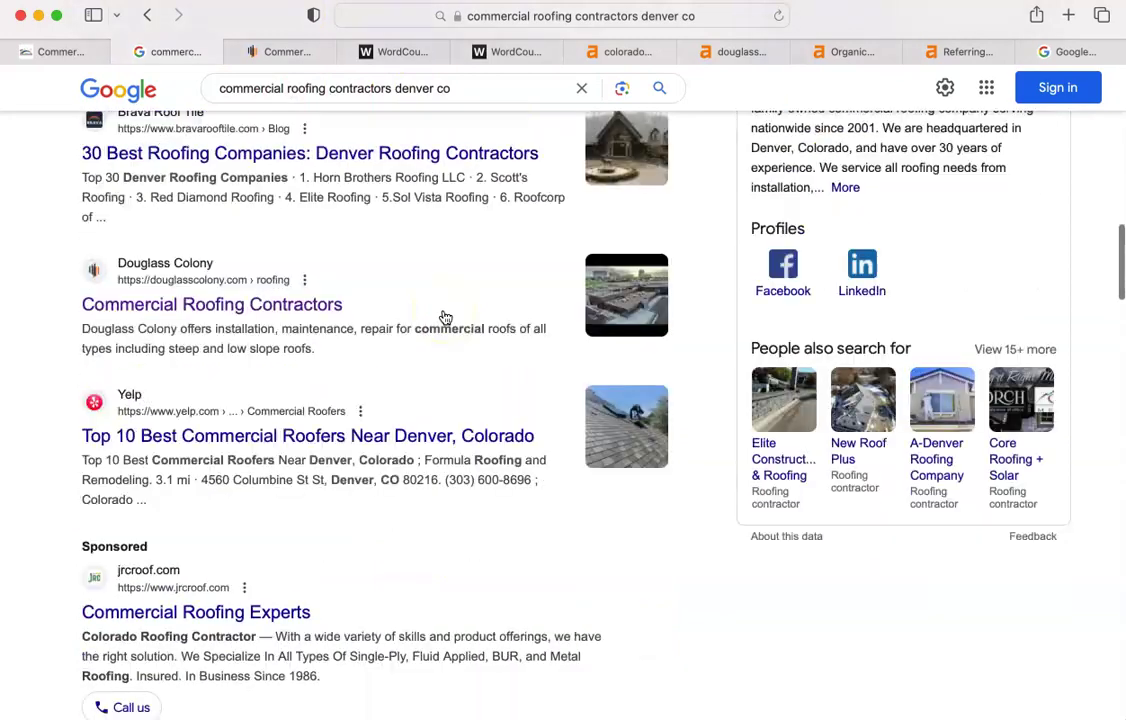
scroll(445, 317, down, 3)
scroll(443, 317, up, 5)
scroll(443, 317, down, 9)
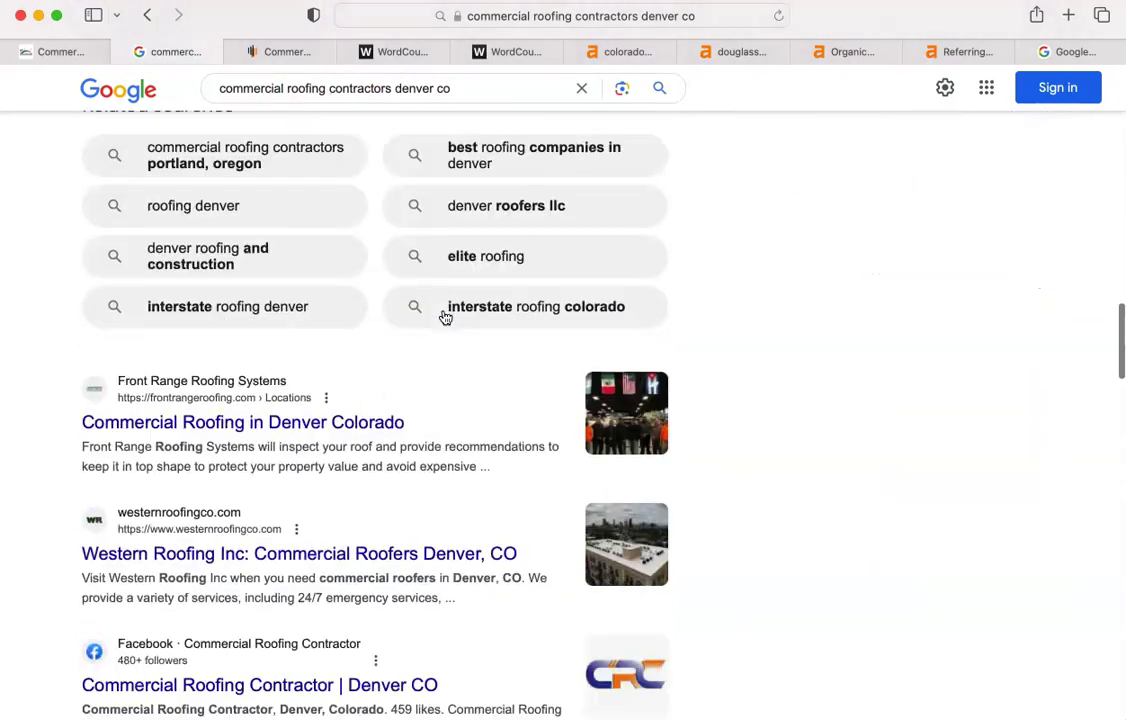
scroll(445, 317, up, 10)
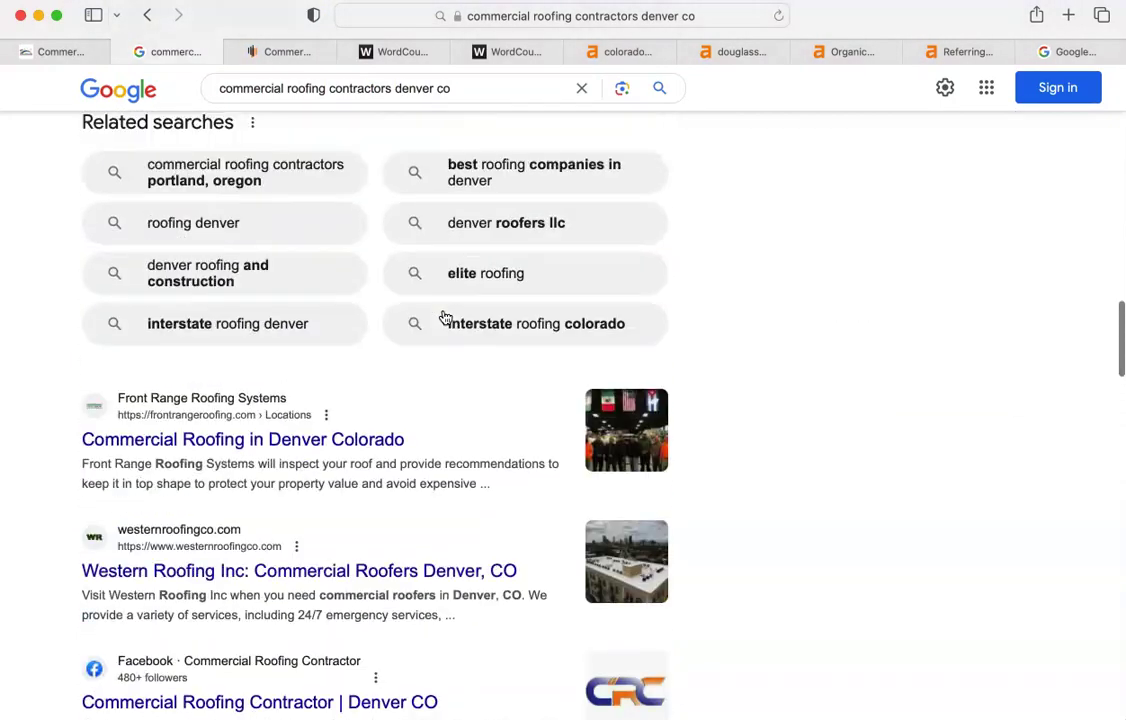
scroll(445, 317, up, 12)
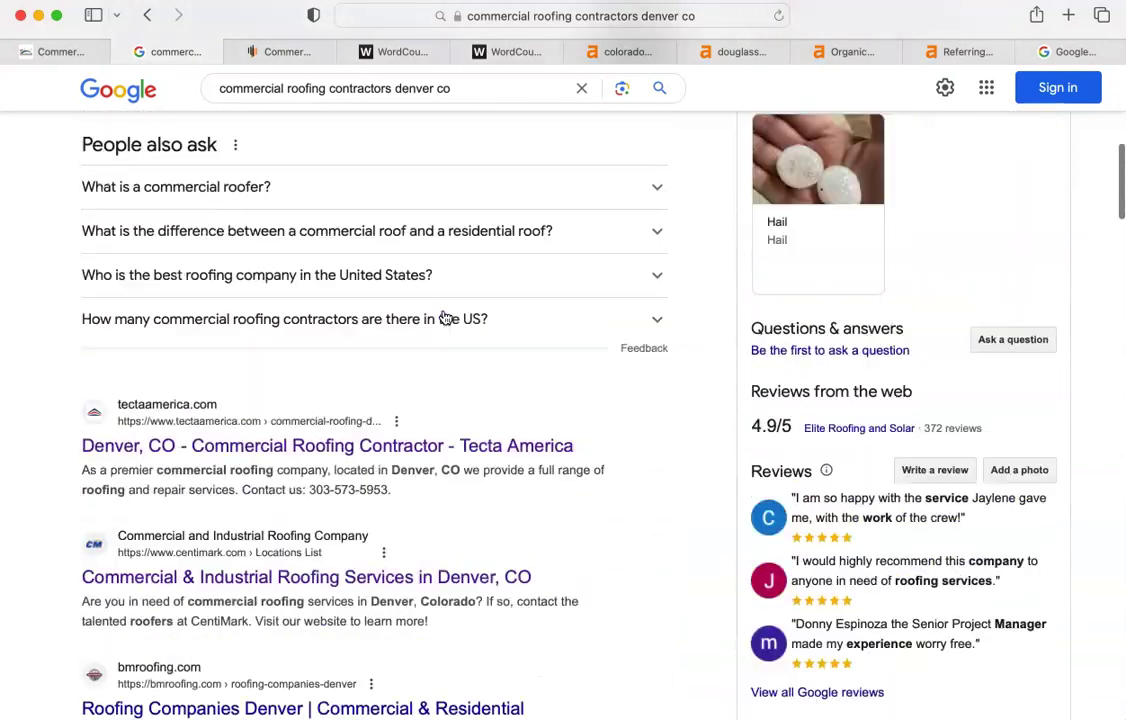
scroll(445, 317, up, 3)
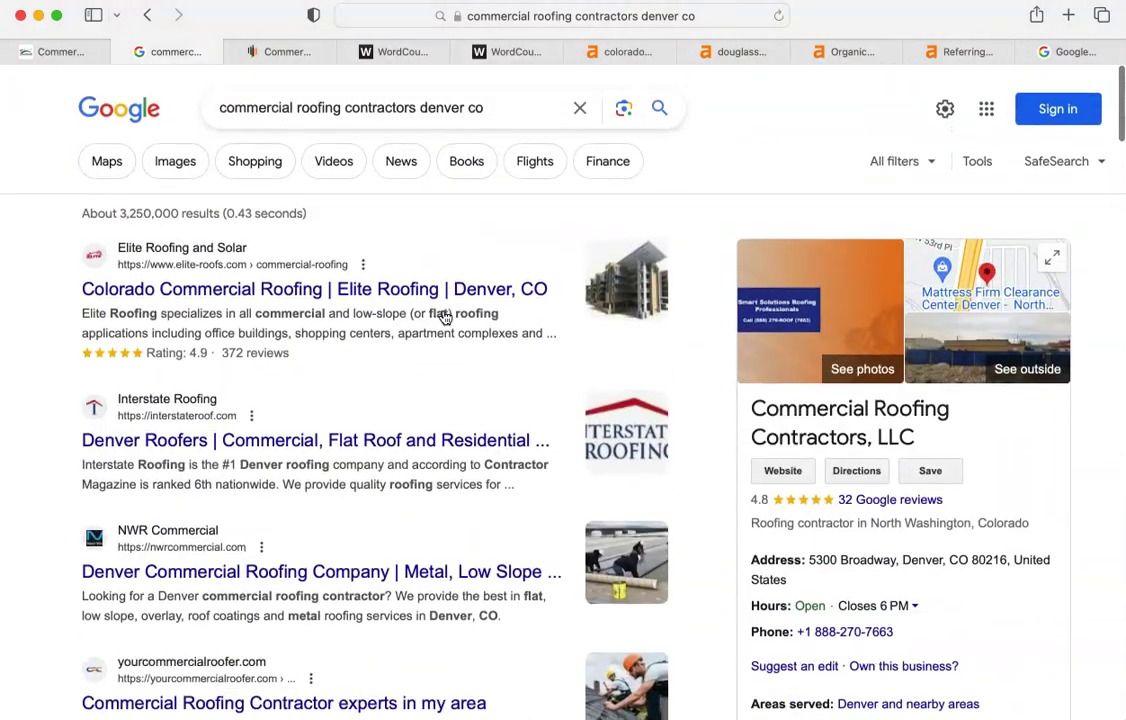
Check the first-page organic listings from Elite Roofing to Douglass Colony for a competitor to compare against
scroll(445, 317, down, 2)
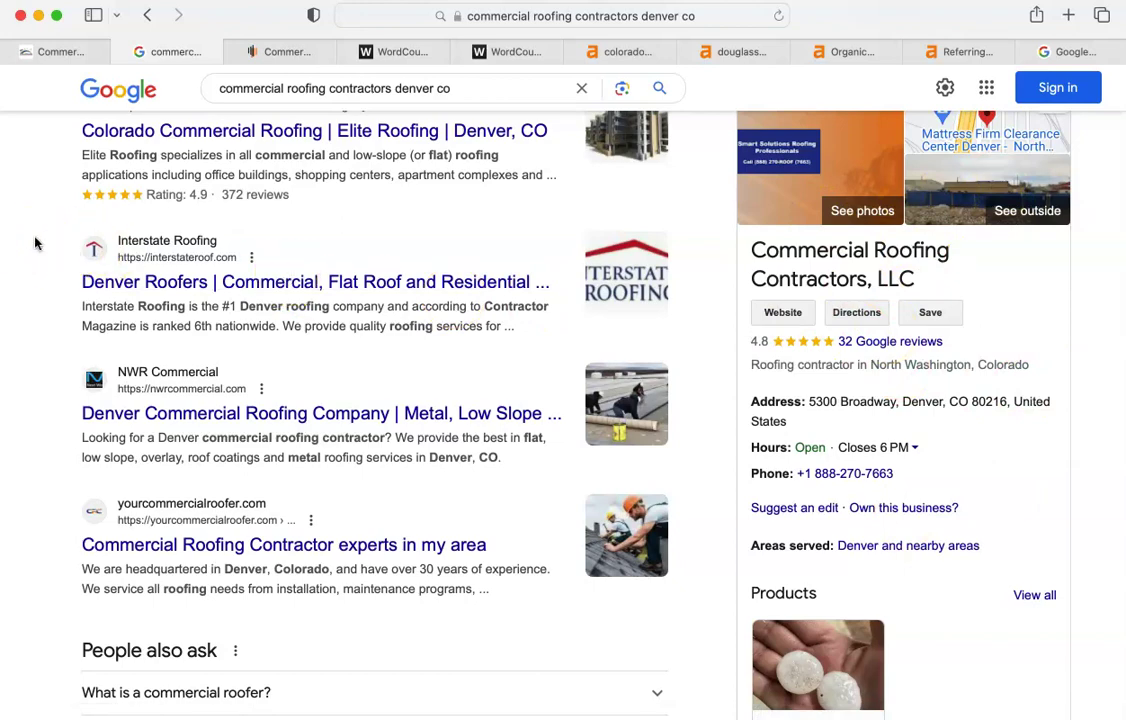
scroll(35, 243, up, 5)
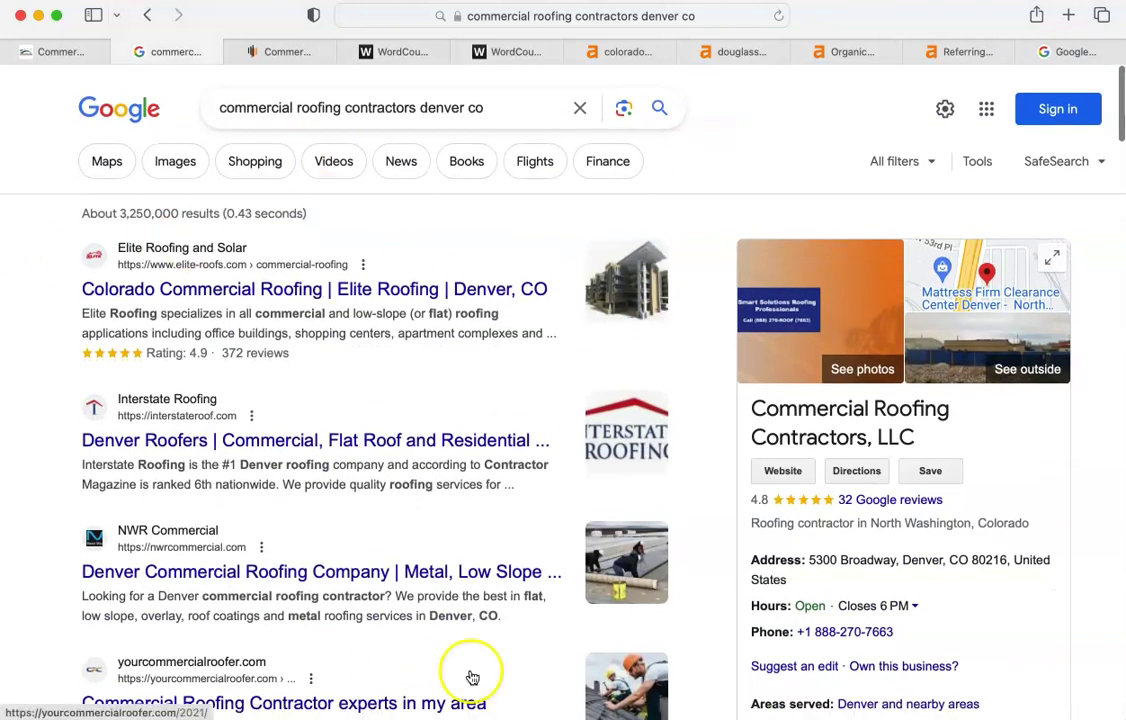
scroll(302, 364, down, 2)
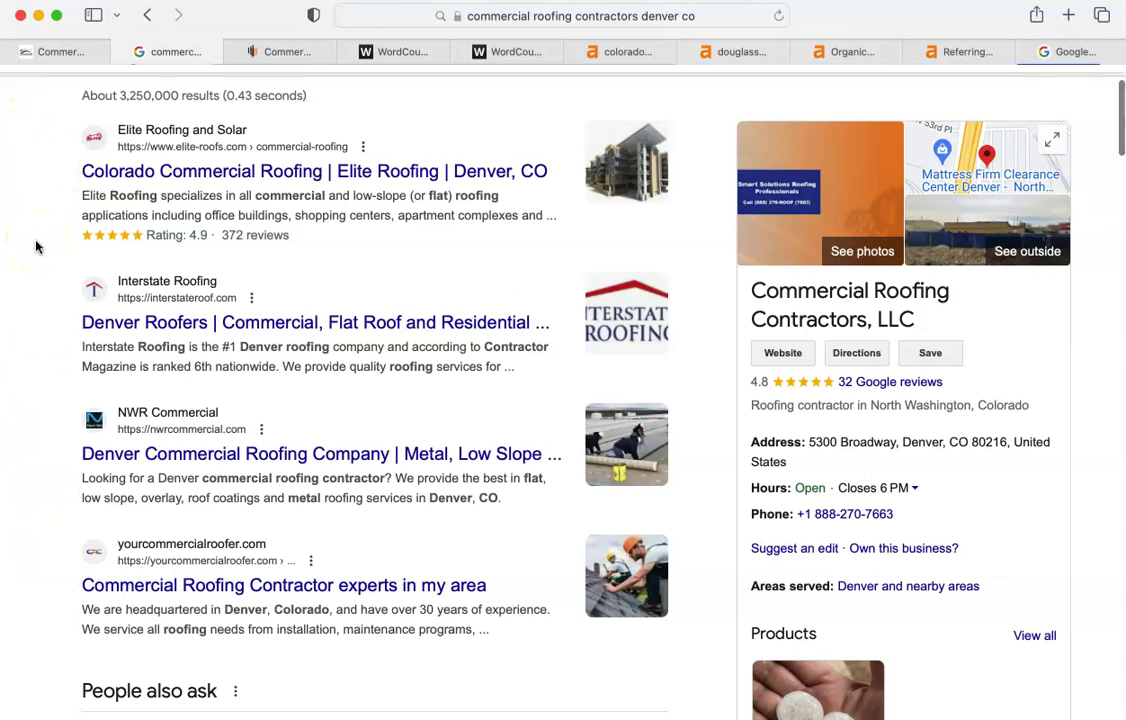
scroll(35, 246, down, 5)
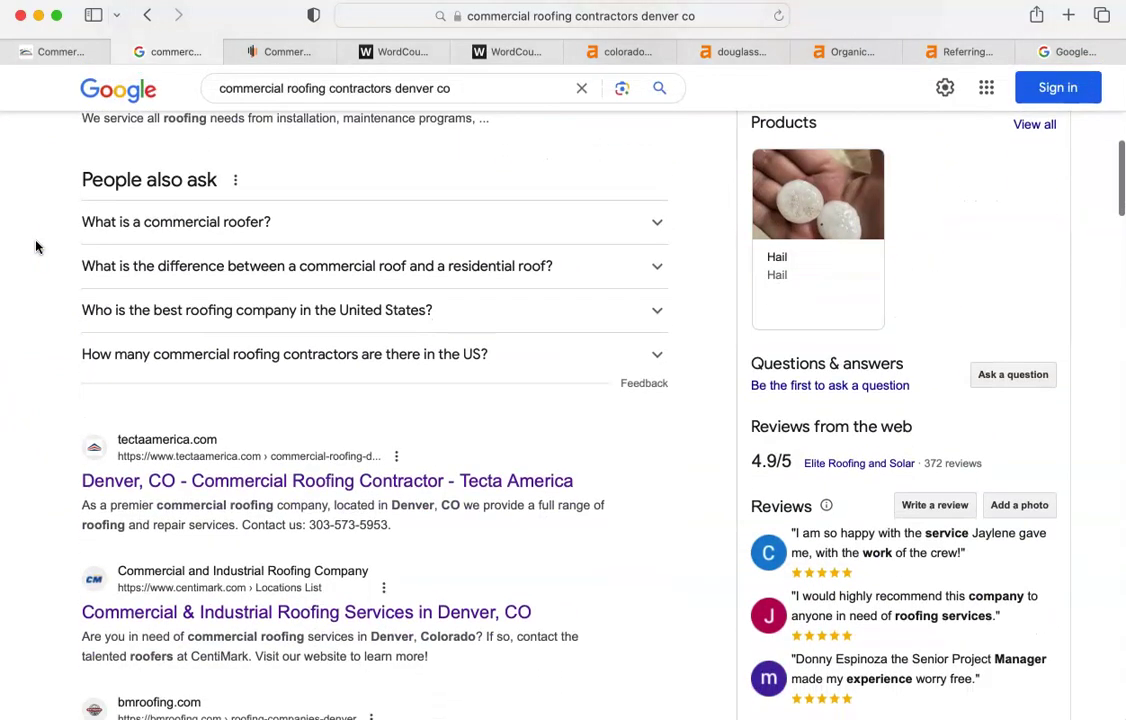
scroll(292, 570, down, 1)
scroll(292, 570, down, 1)
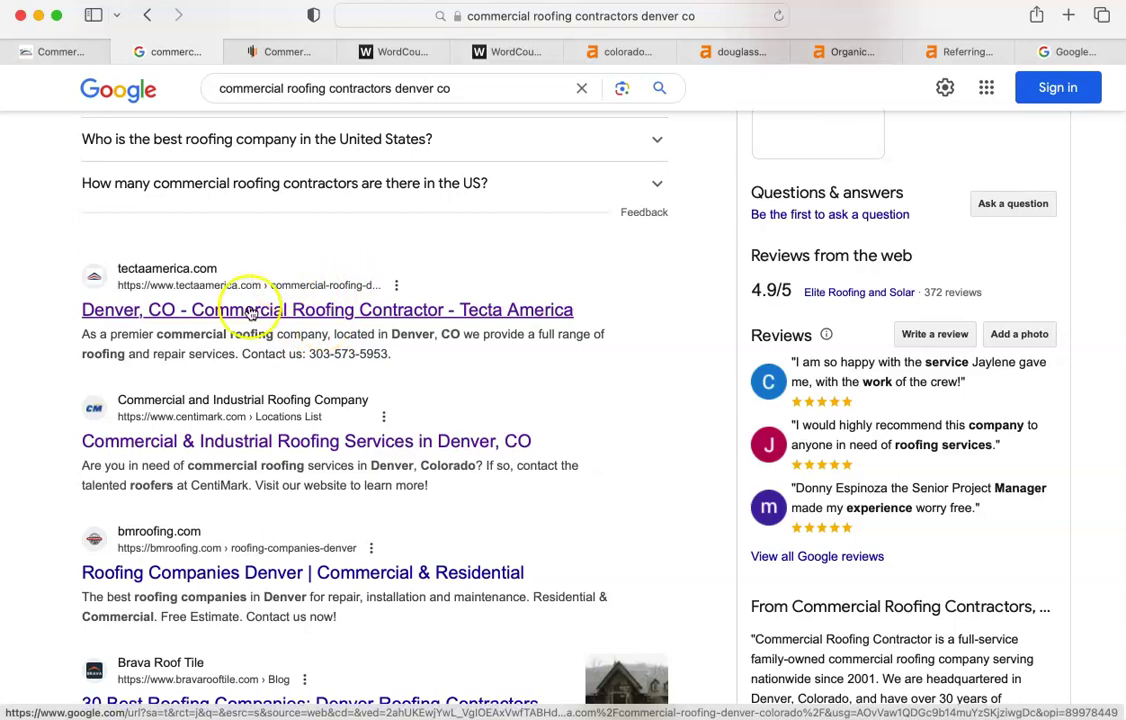
scroll(365, 437, down, 5)
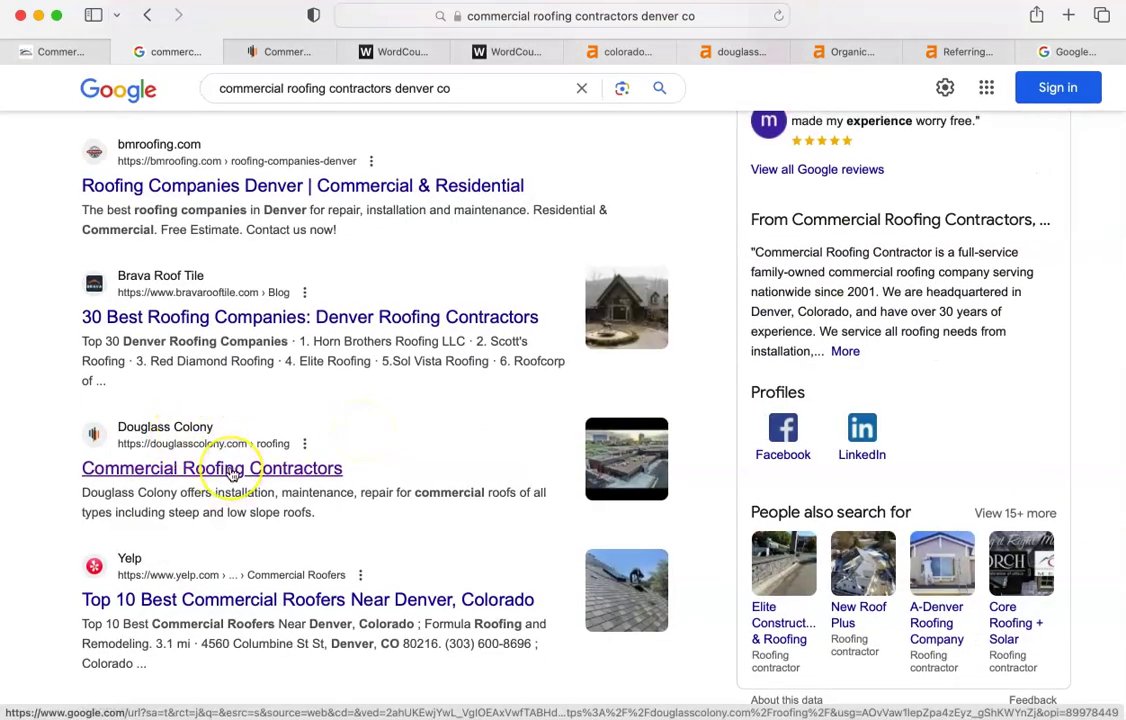
scroll(232, 474, up, 10)
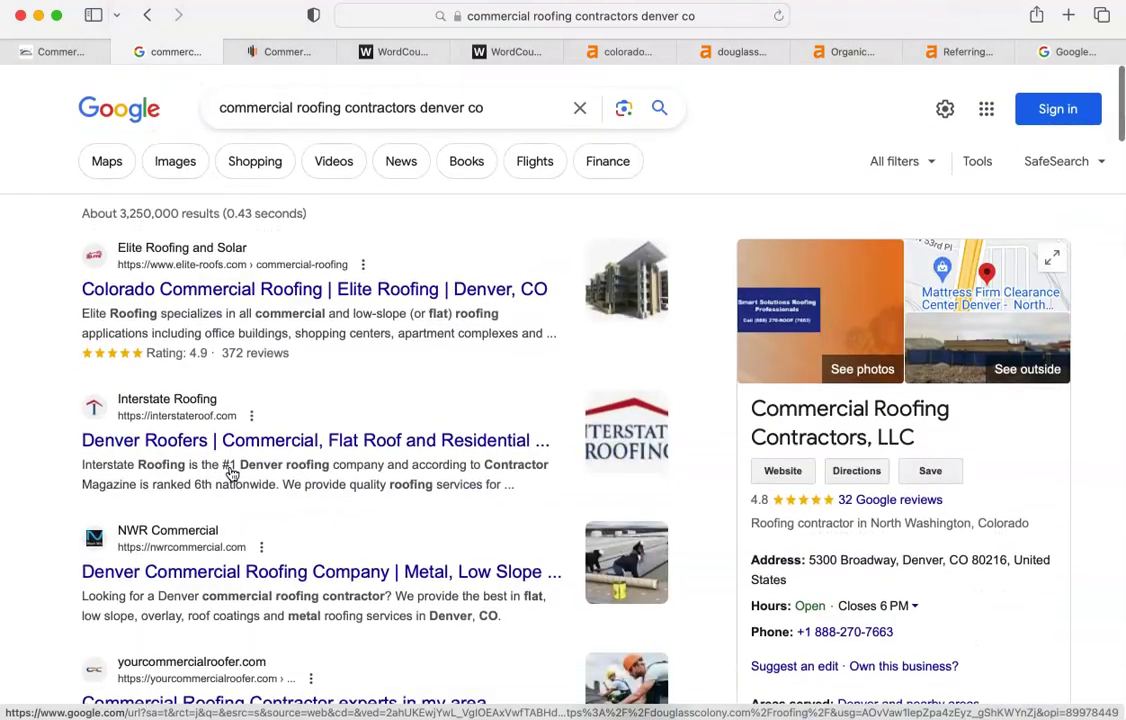
Compare the Douglass Colony commercial roofing page with the Colorado Weather Coatings homepage, focusing on their main headlines
click(276, 52)
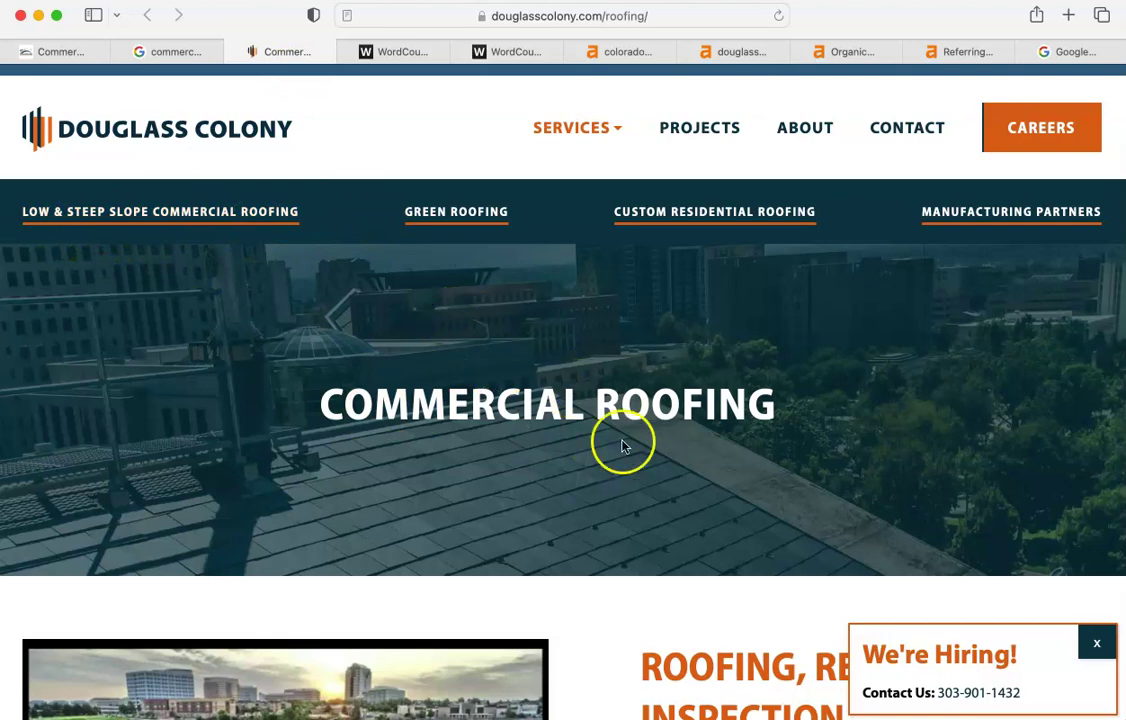
click(60, 47)
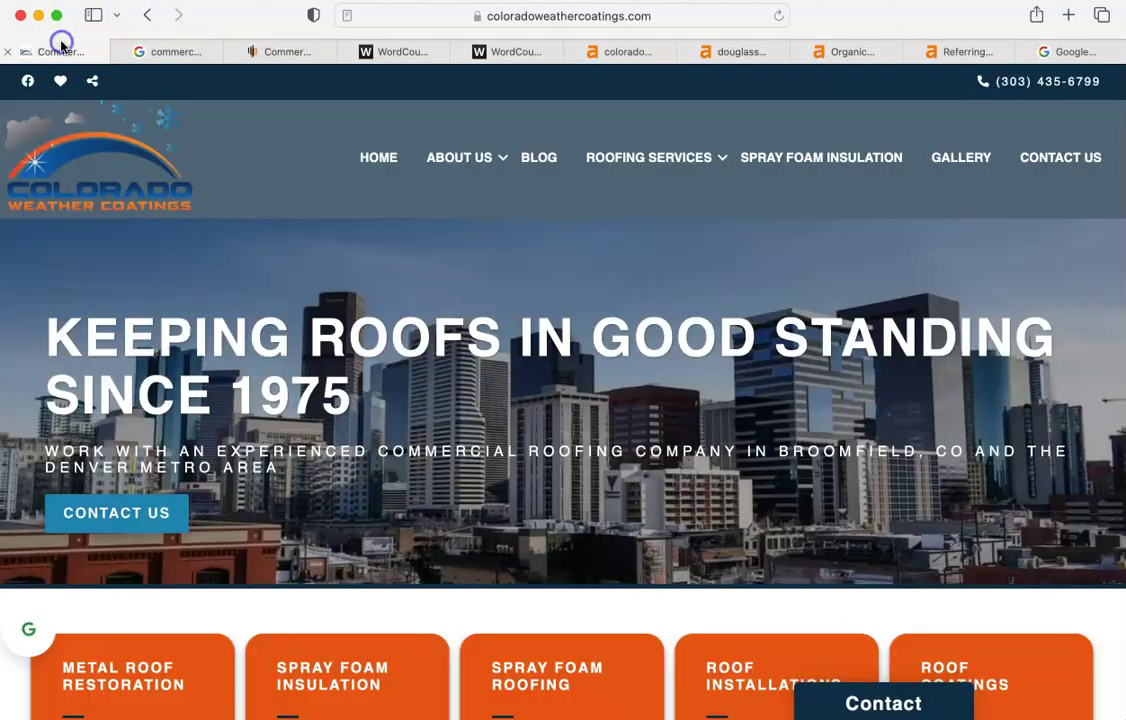
click(291, 60)
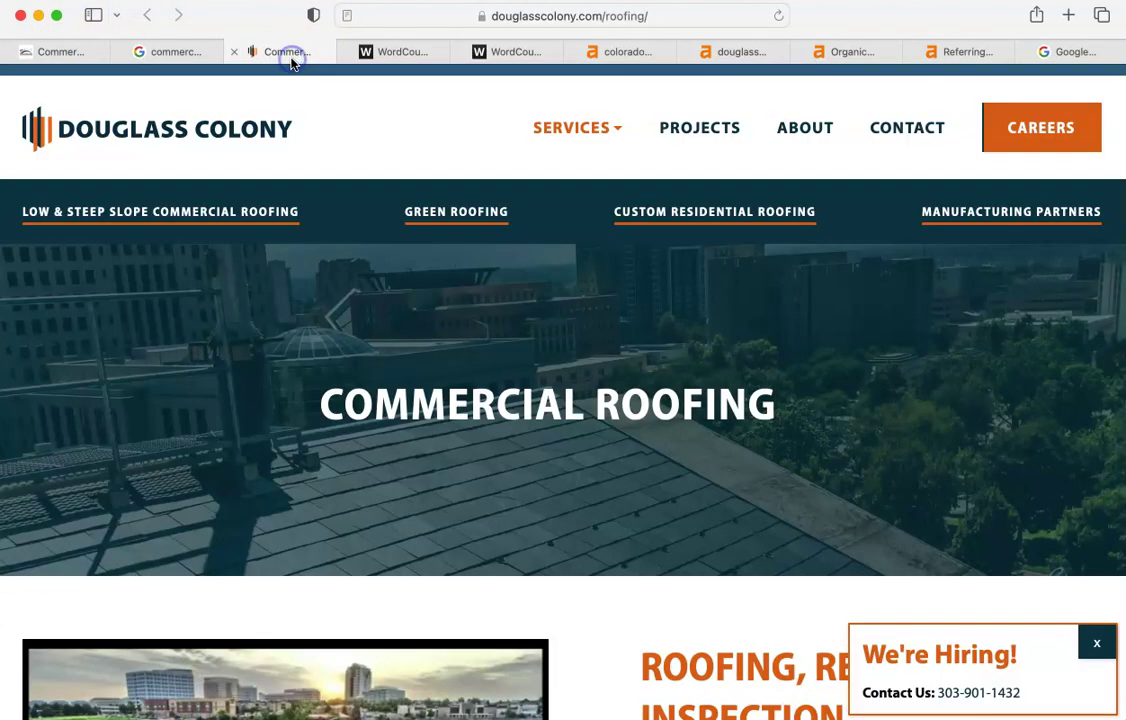
click(47, 48)
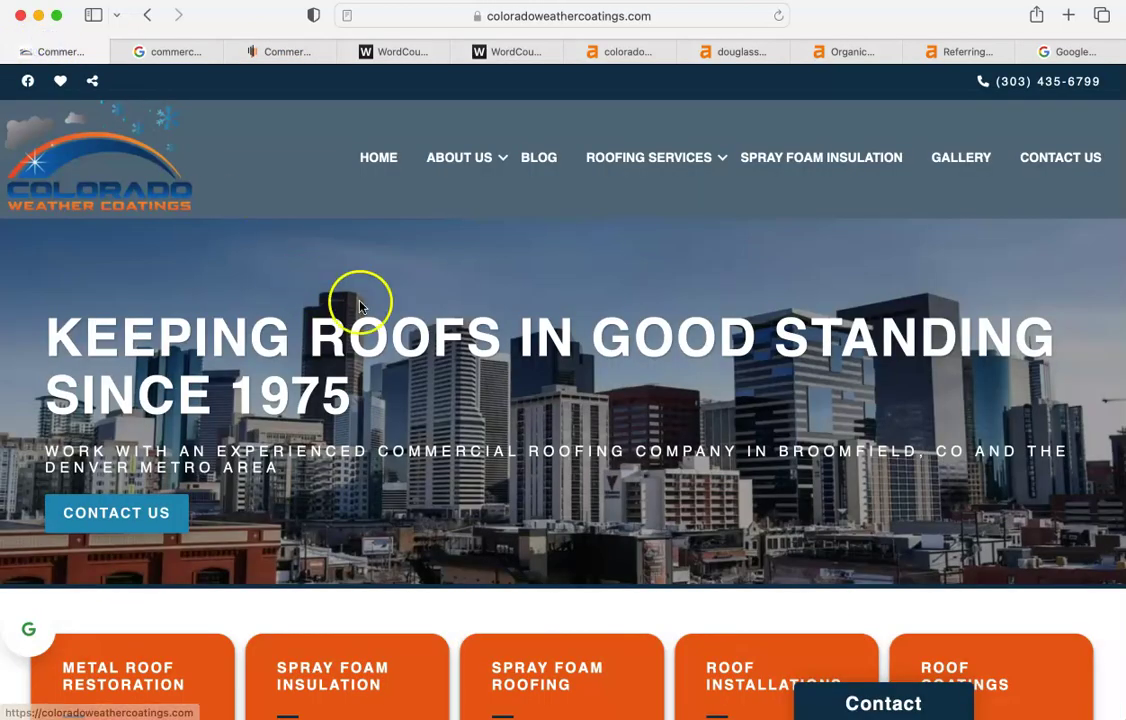
click(300, 53)
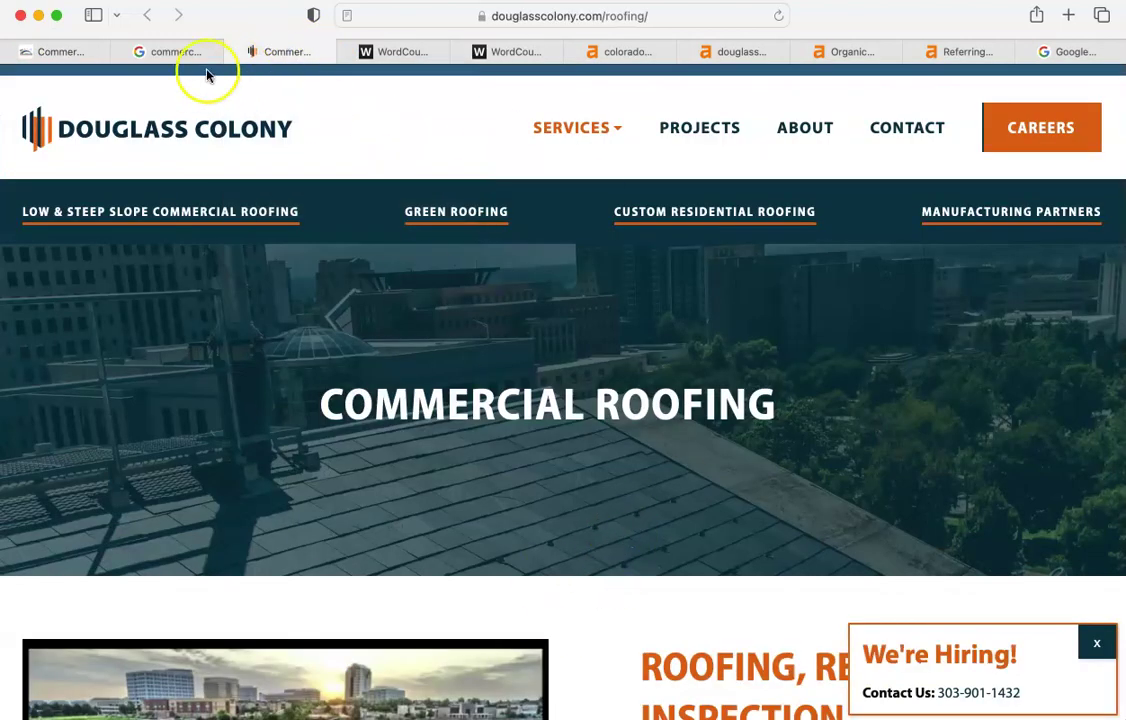
click(60, 51)
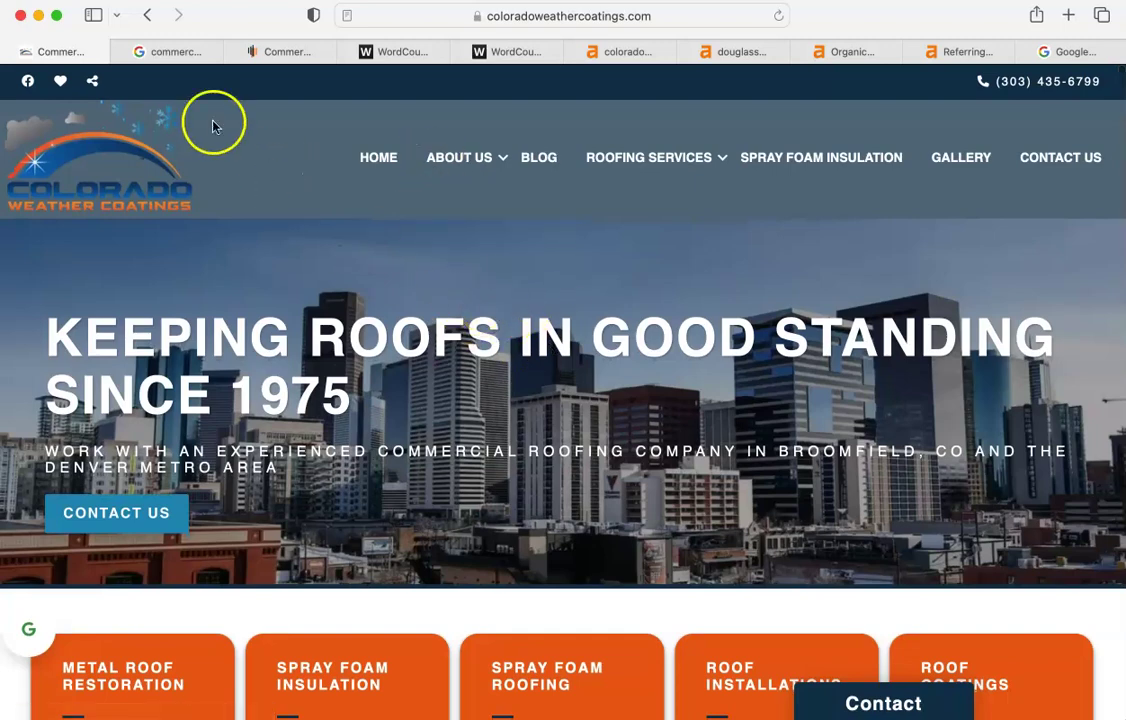
Look over the Google results for commercial roofing contractors in Denver once more
click(174, 58)
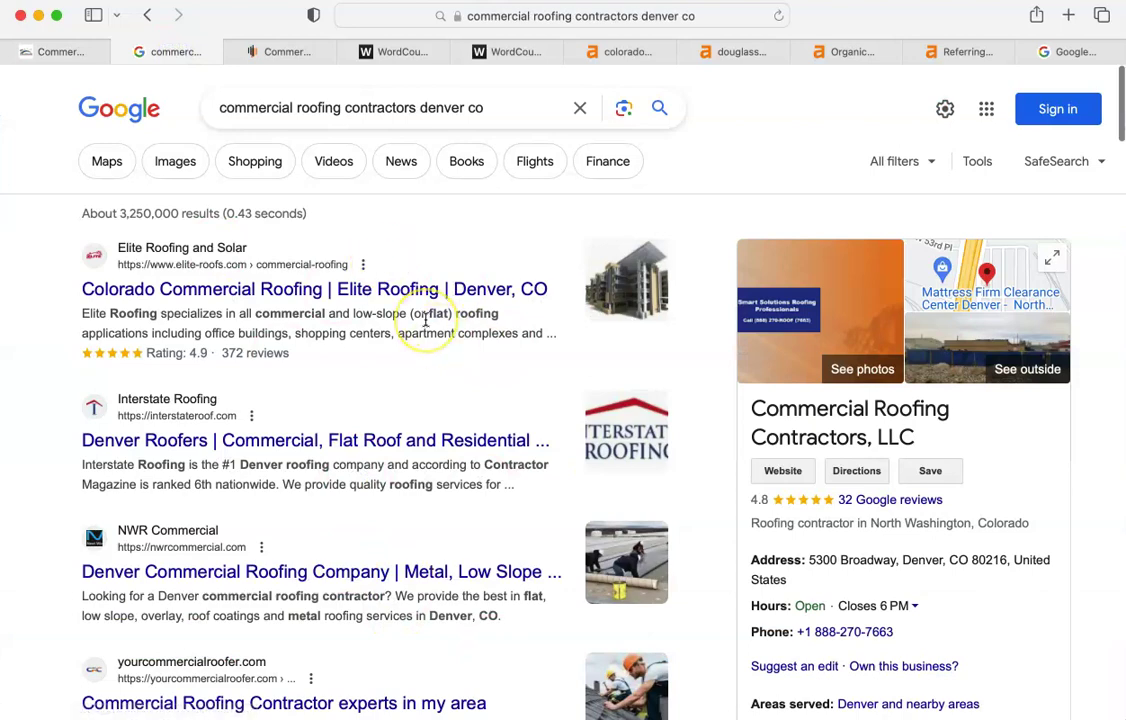
scroll(425, 318, down, 10)
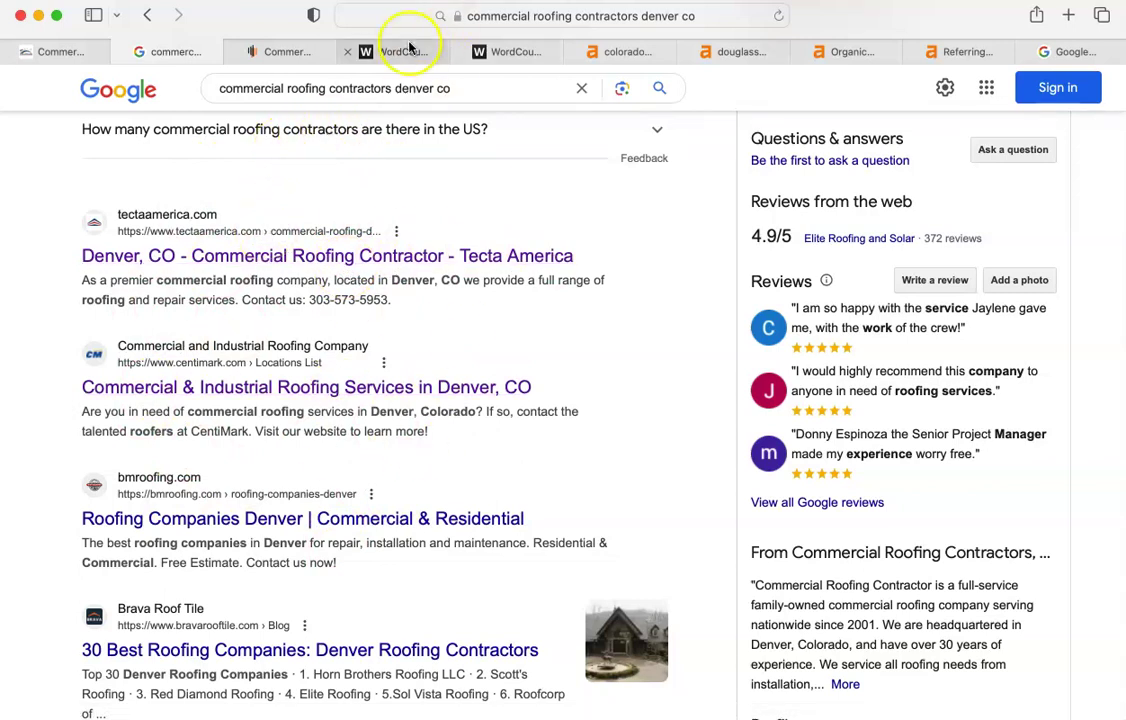
scroll(375, 187, up, 10)
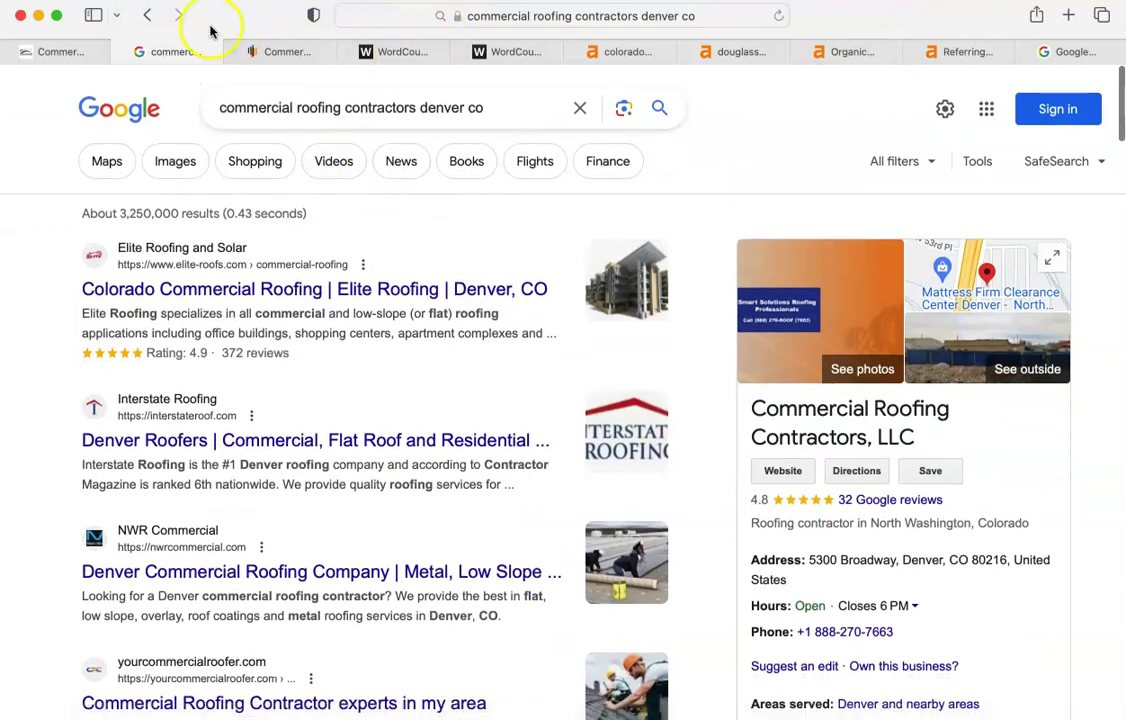
Copy all text from the Colorado Weather Coatings homepage into the first WordCounter page and check its word count
click(60, 52)
click(280, 235)
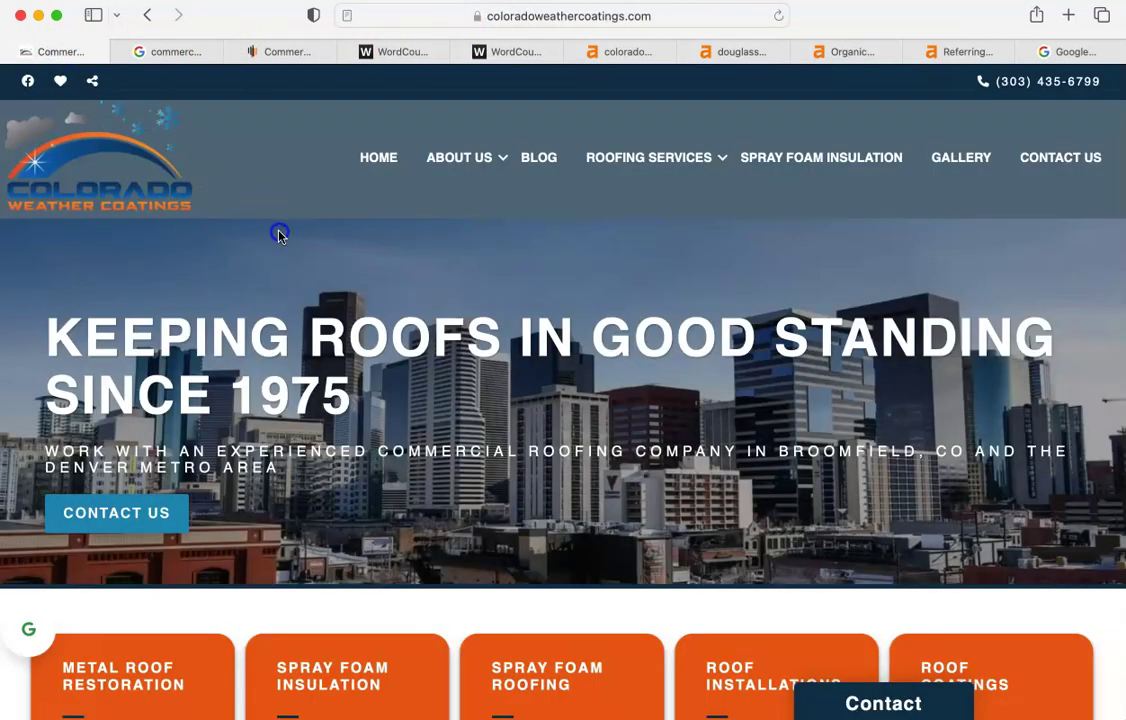
key(super+a)
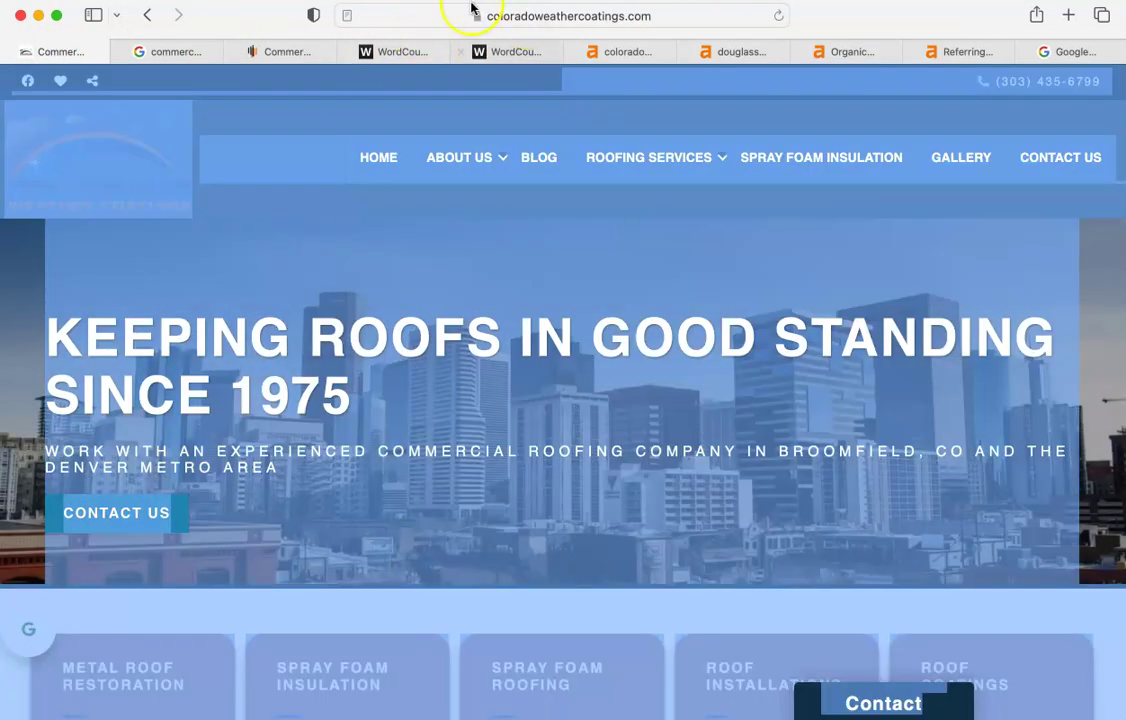
click(413, 50)
click(319, 393)
key(super+v)
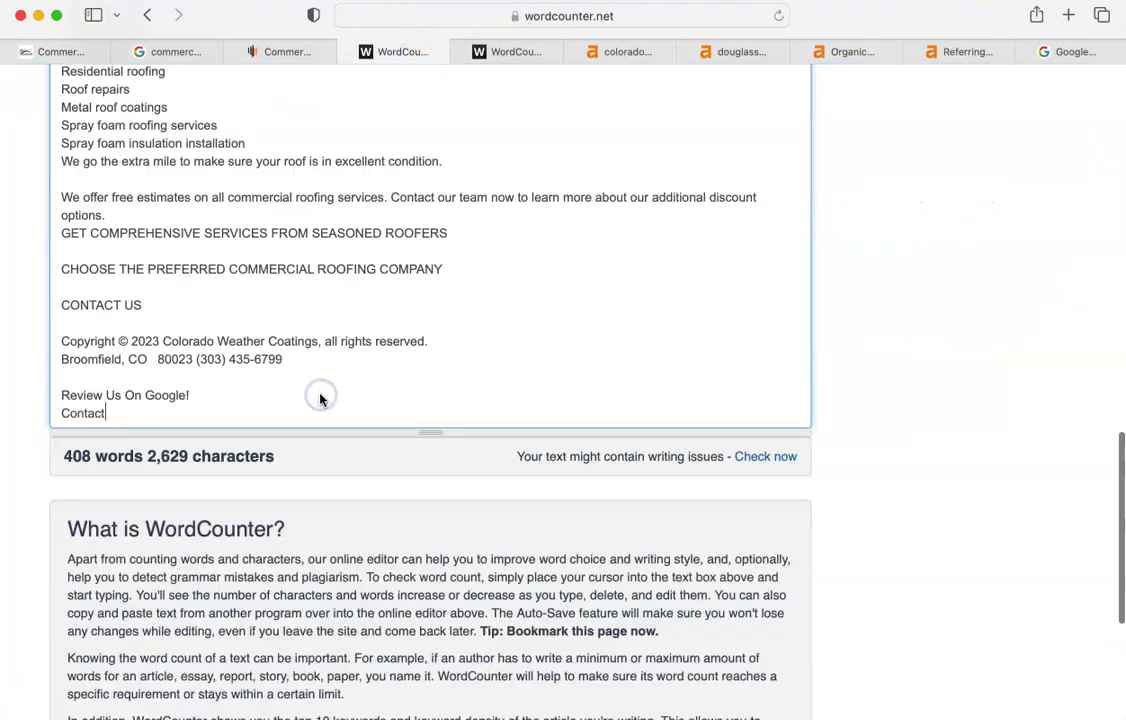
scroll(319, 398, up, 15)
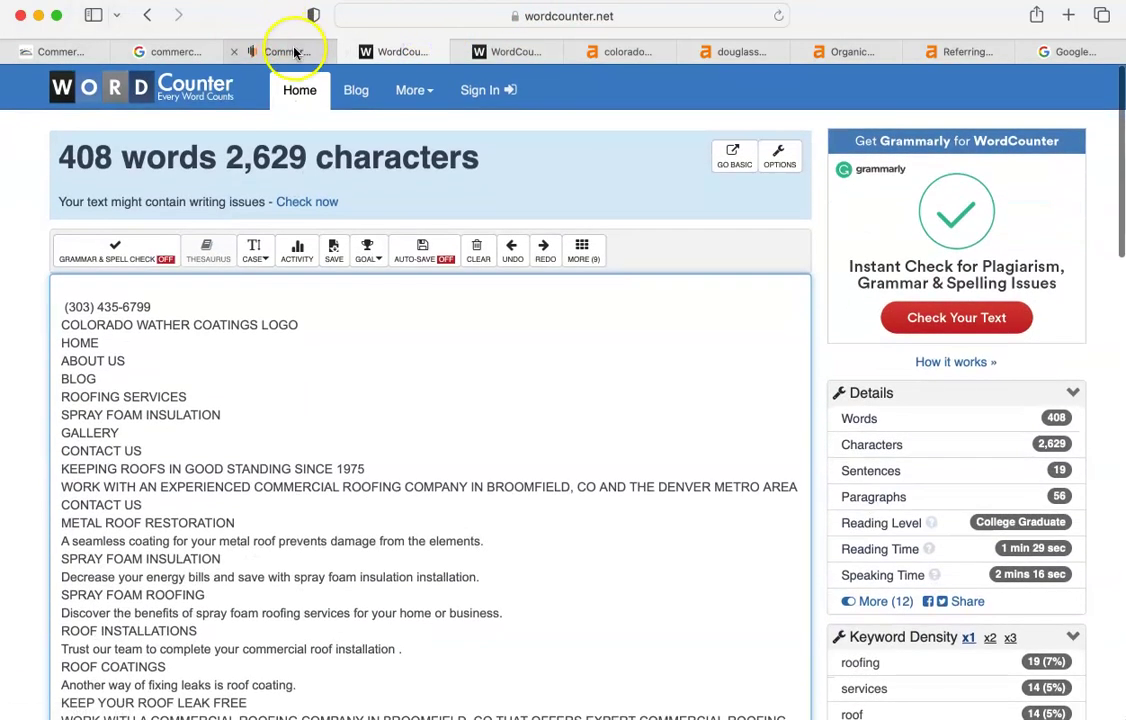
Copy all text from the Douglass Colony roofing page into the second WordCounter page and check its word count
click(295, 52)
click(291, 176)
key(super+a)
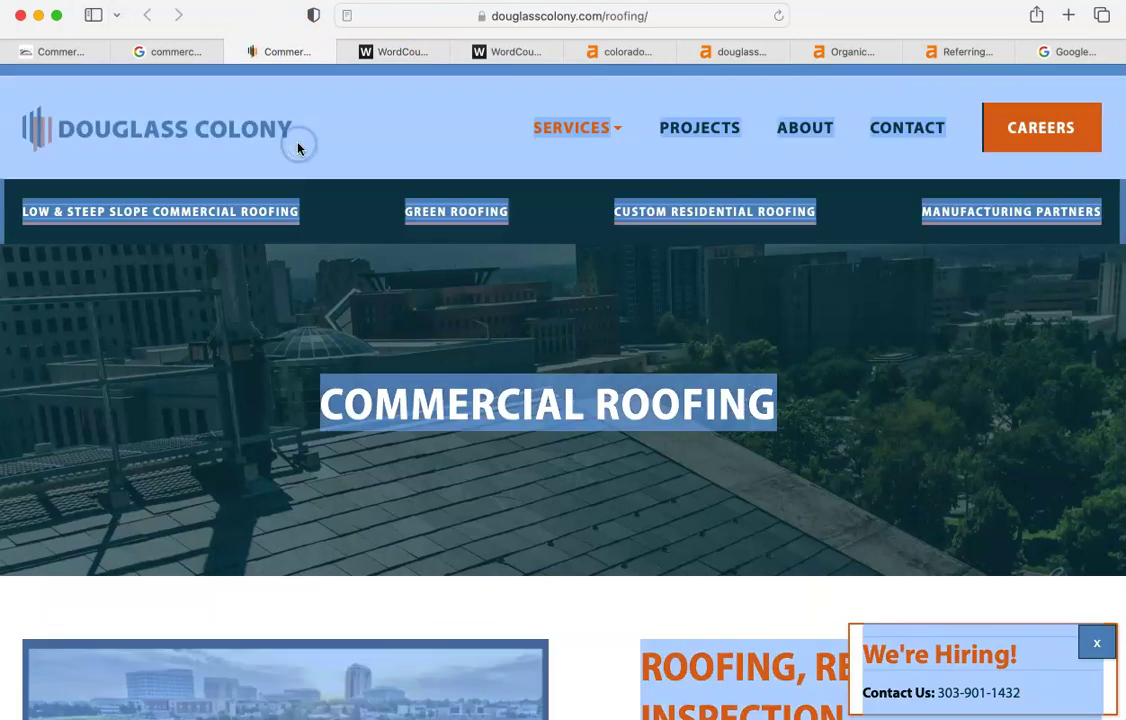
click(510, 48)
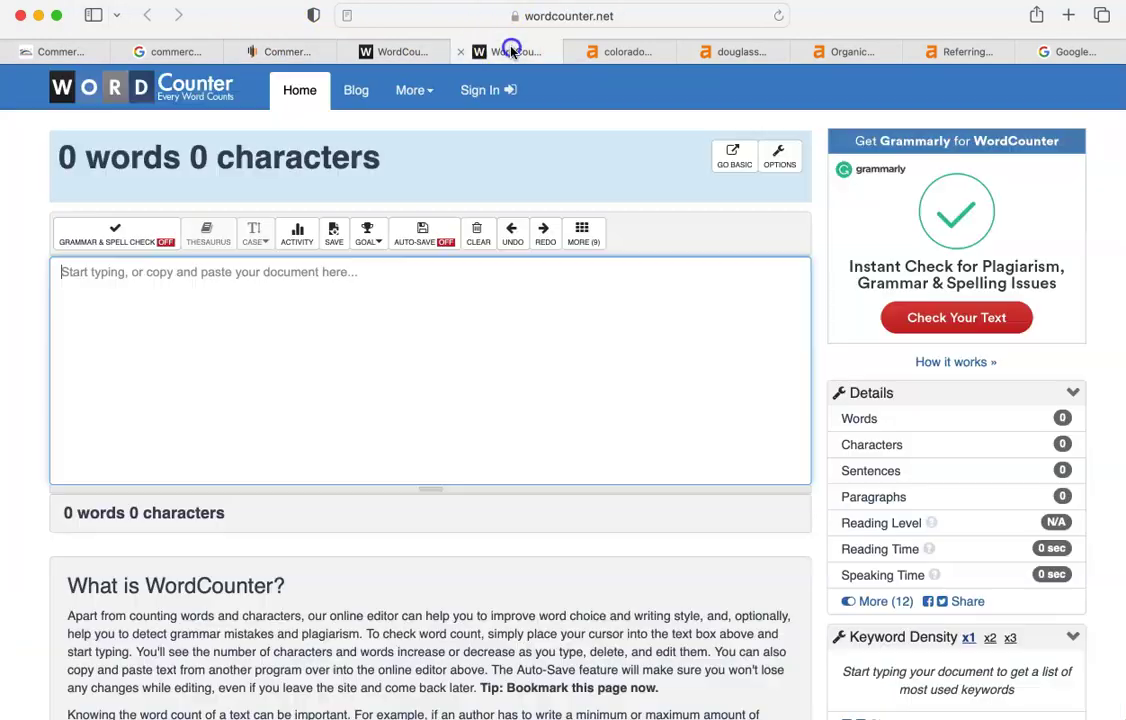
click(274, 320)
key(super+v)
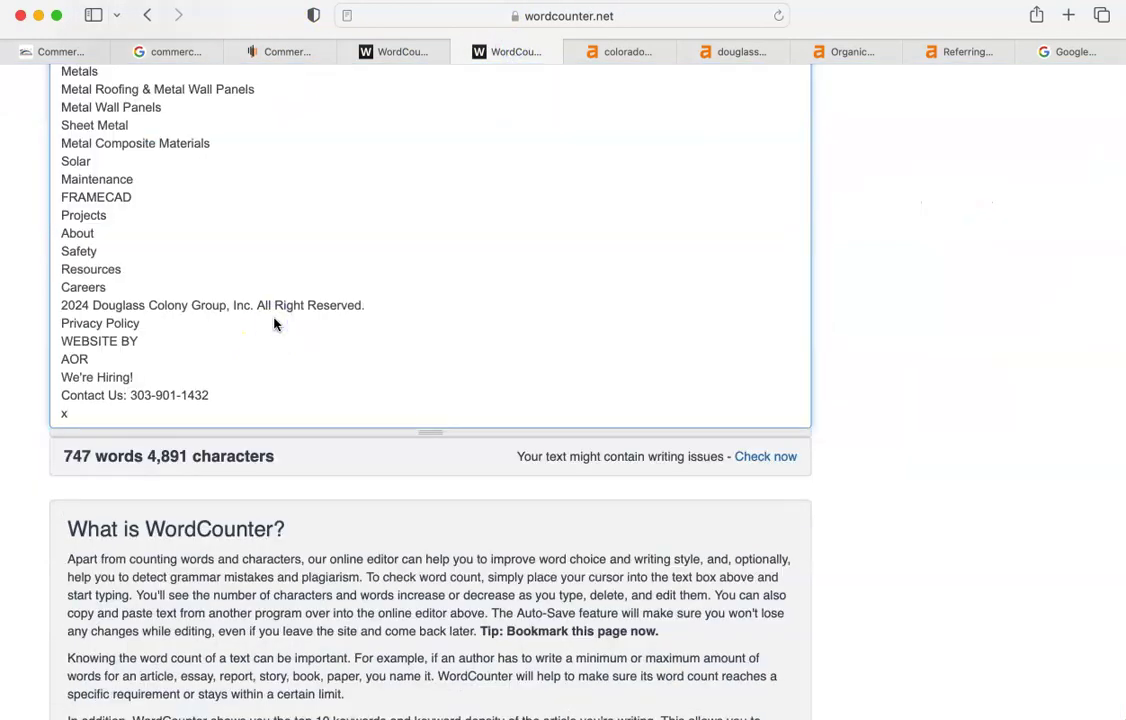
scroll(274, 323, up, 20)
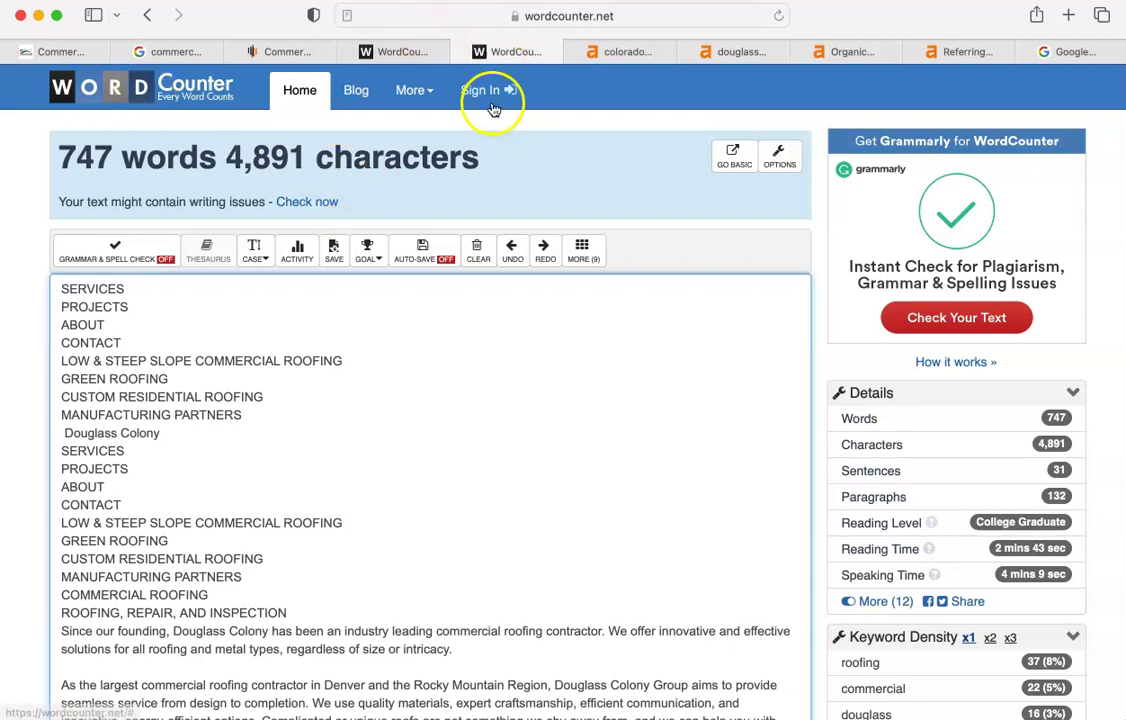
Compare the WordCounter totals of the Colorado Weather Coatings homepage and the Douglass Colony roofing page
click(399, 57)
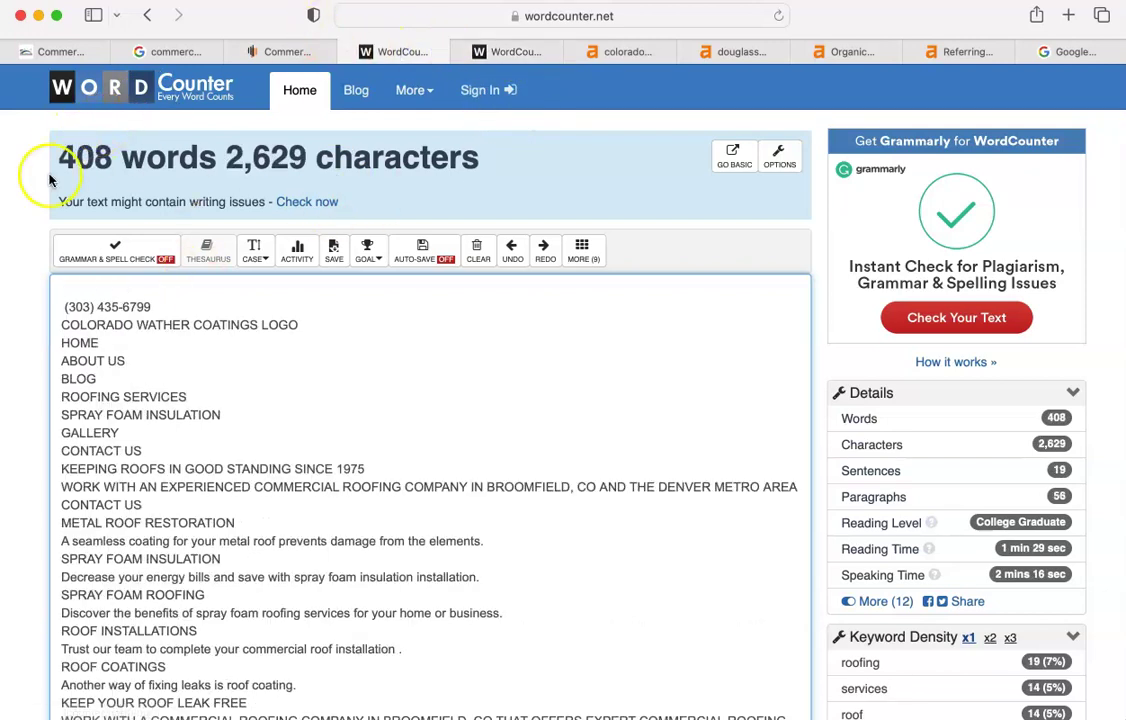
click(502, 51)
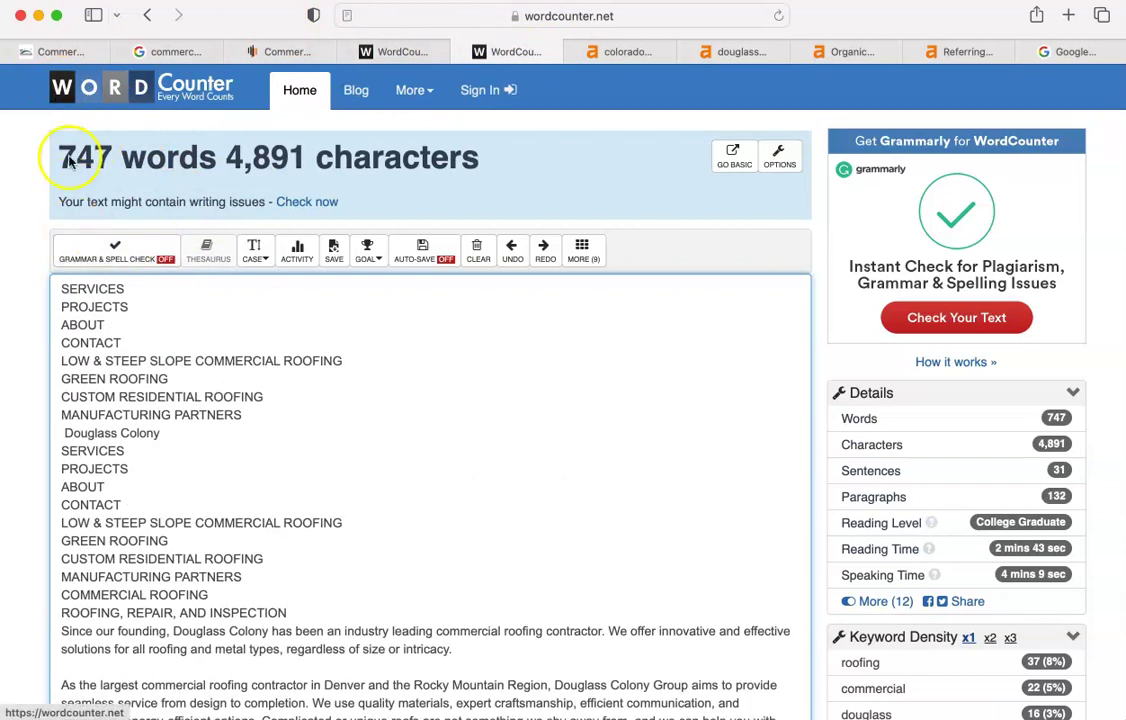
mouse_move(405, 60)
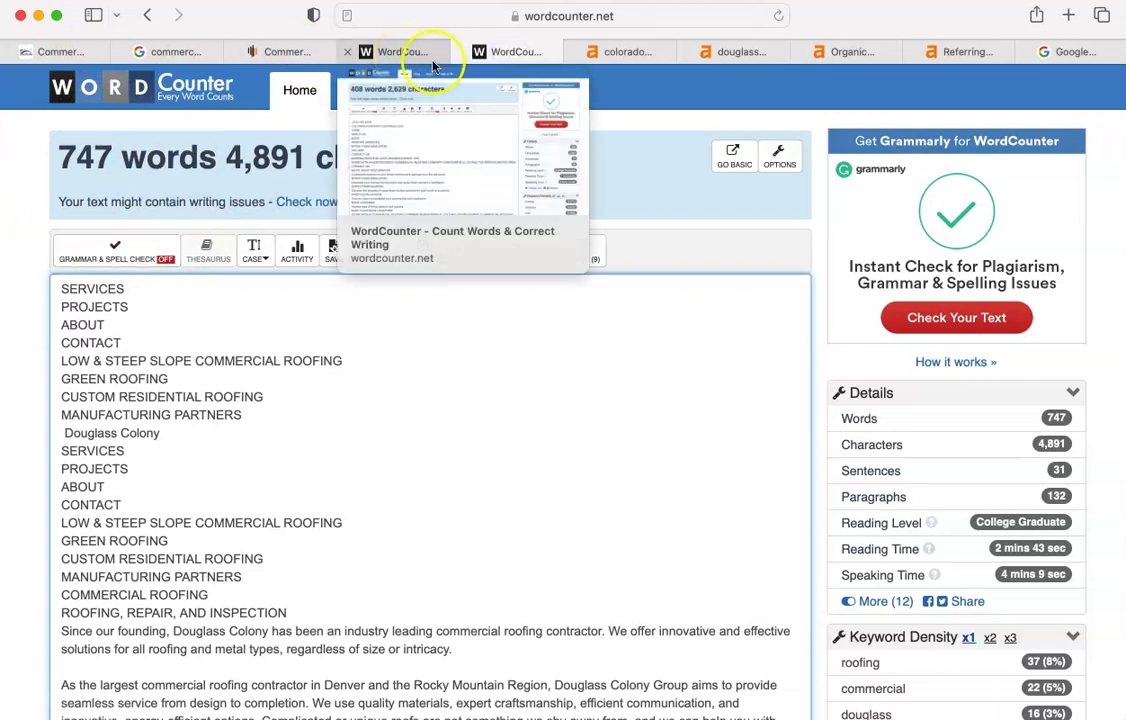
Compare the organic keywords and traffic of coloradoweathercoatings.com and douglasscolony.com in their Ahrefs overviews, rechecking the homepage word count
click(621, 60)
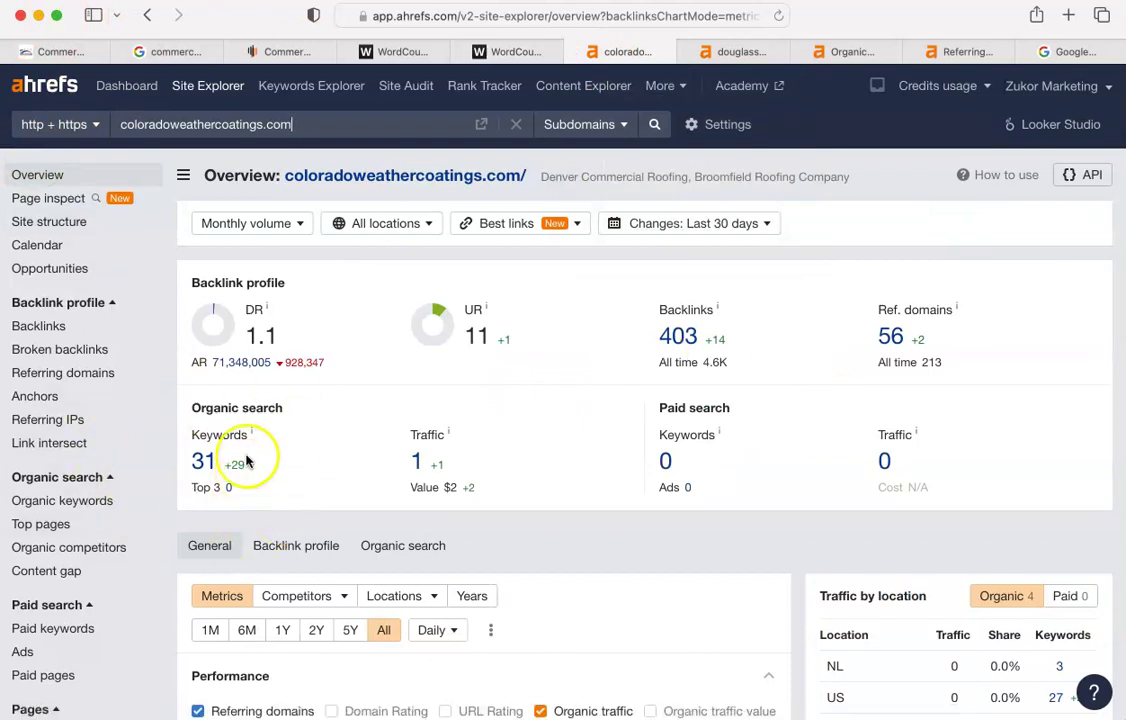
click(421, 47)
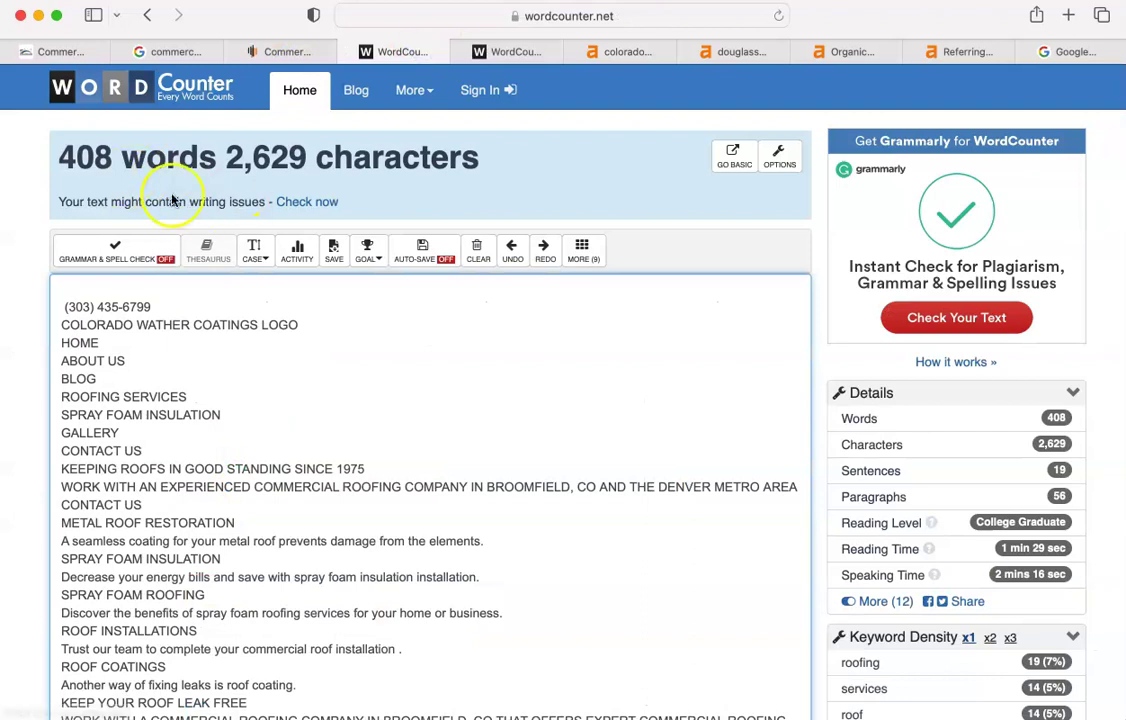
click(624, 47)
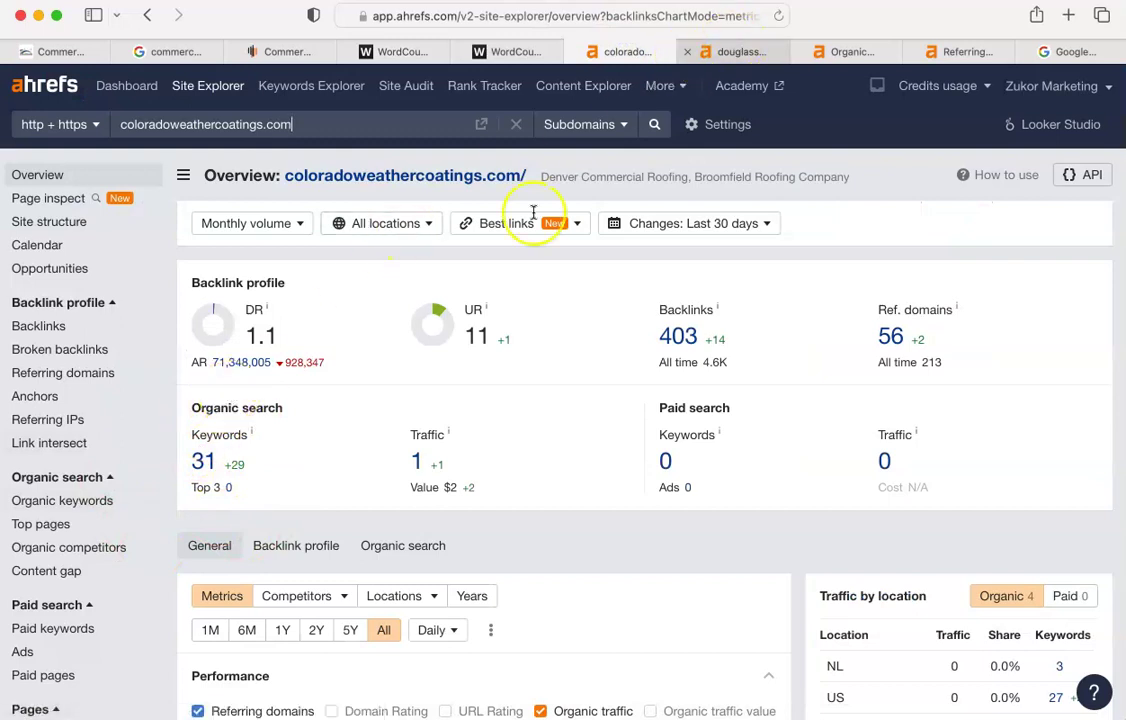
click(731, 49)
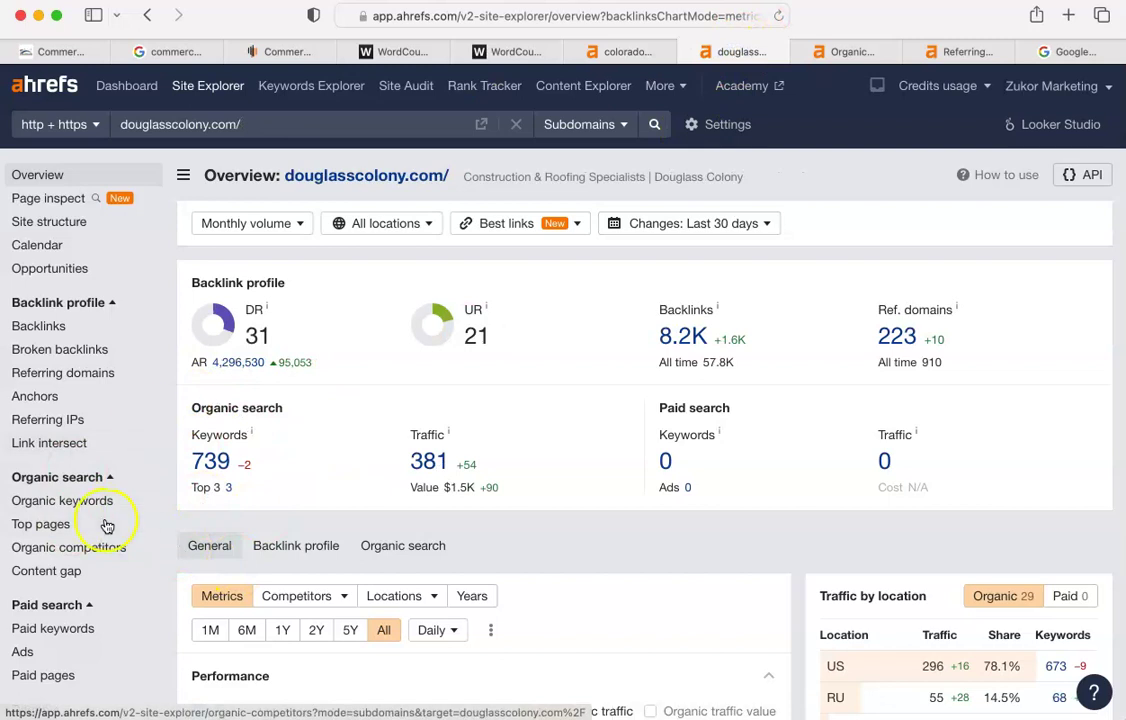
Examine the organic keywords report for douglasscolony.com/roofing/, noting the commercial roofing search terms, their volumes and ranking positions
click(840, 50)
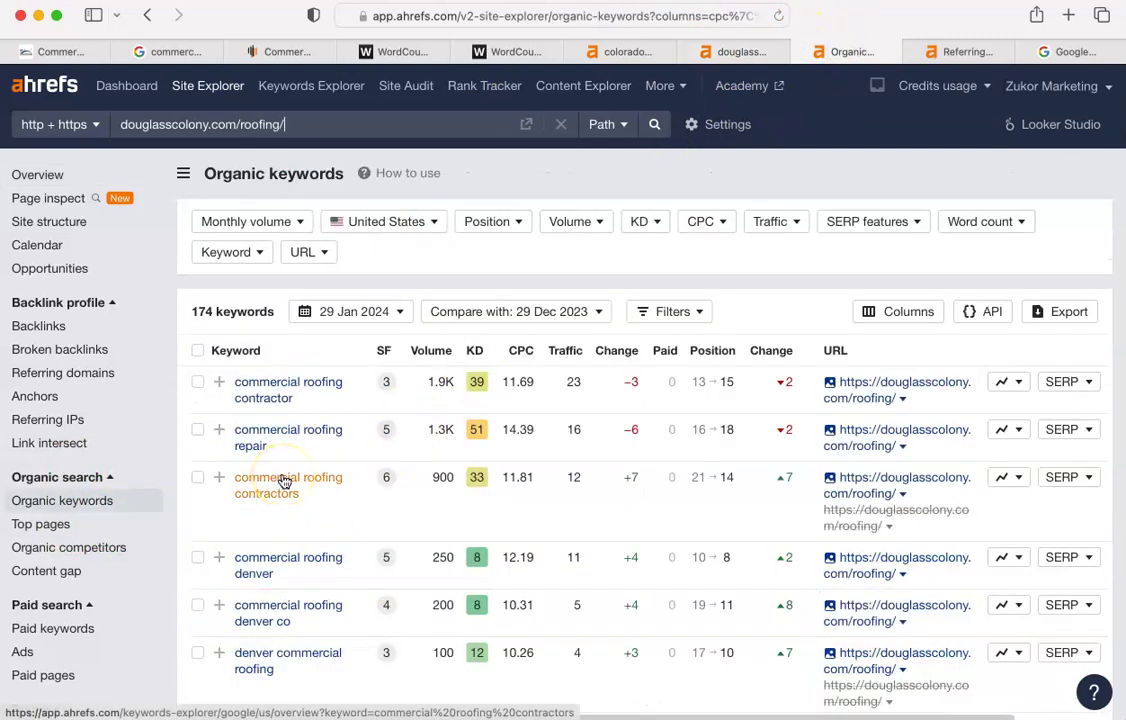
scroll(284, 482, down, 2)
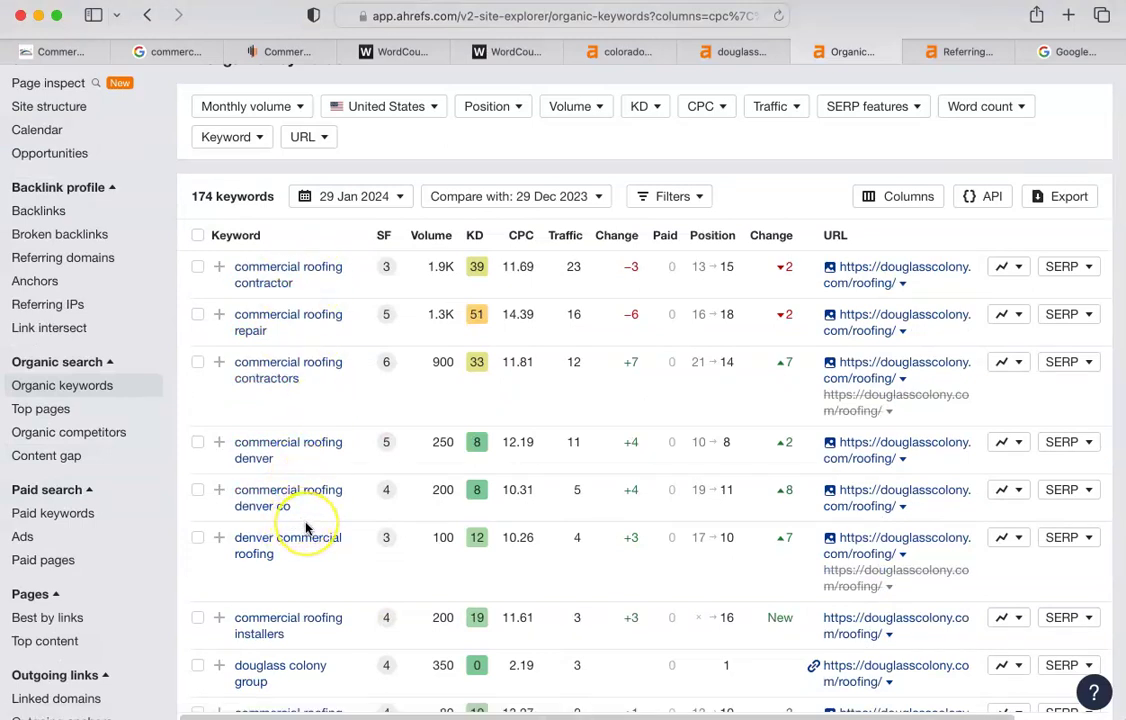
scroll(310, 530, down, 5)
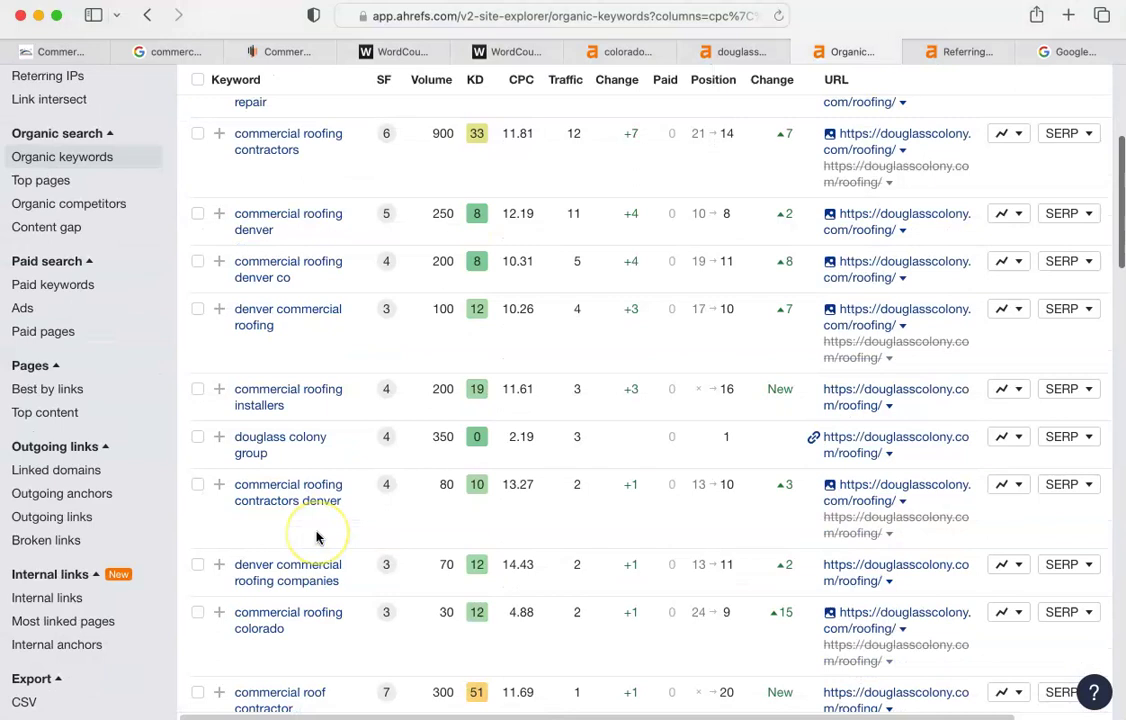
scroll(316, 538, down, 2)
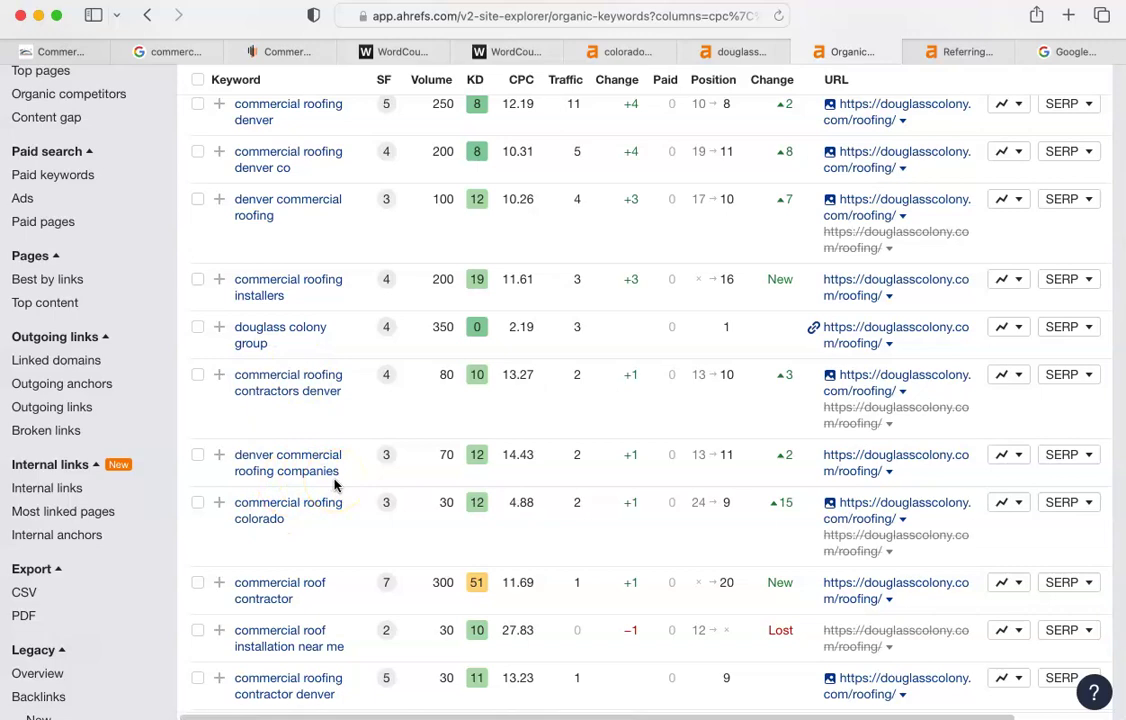
scroll(334, 484, down, 15)
scroll(334, 484, down, 3)
scroll(334, 484, up, 3)
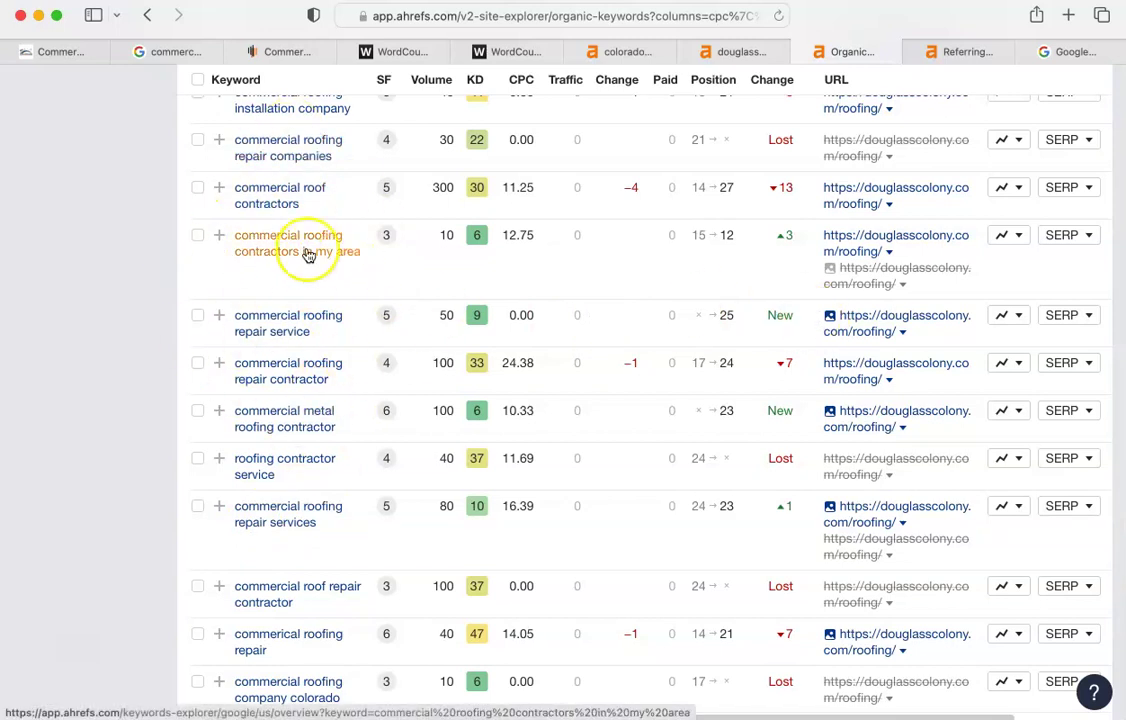
scroll(291, 332, up, 20)
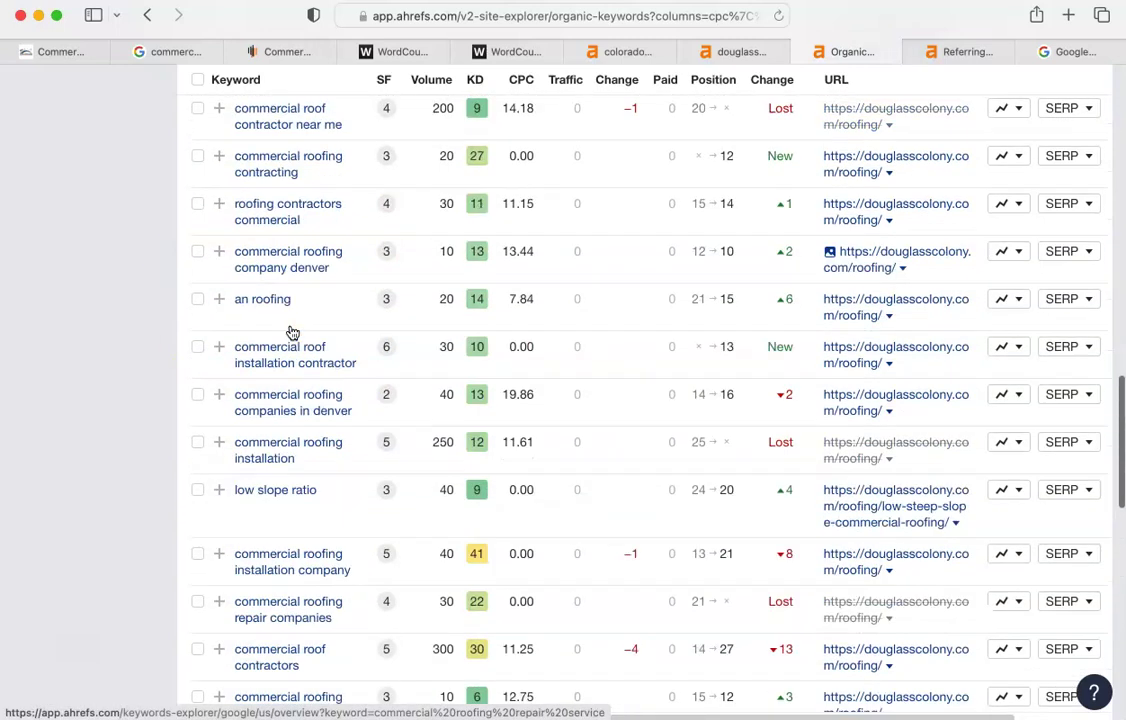
scroll(291, 332, up, 5)
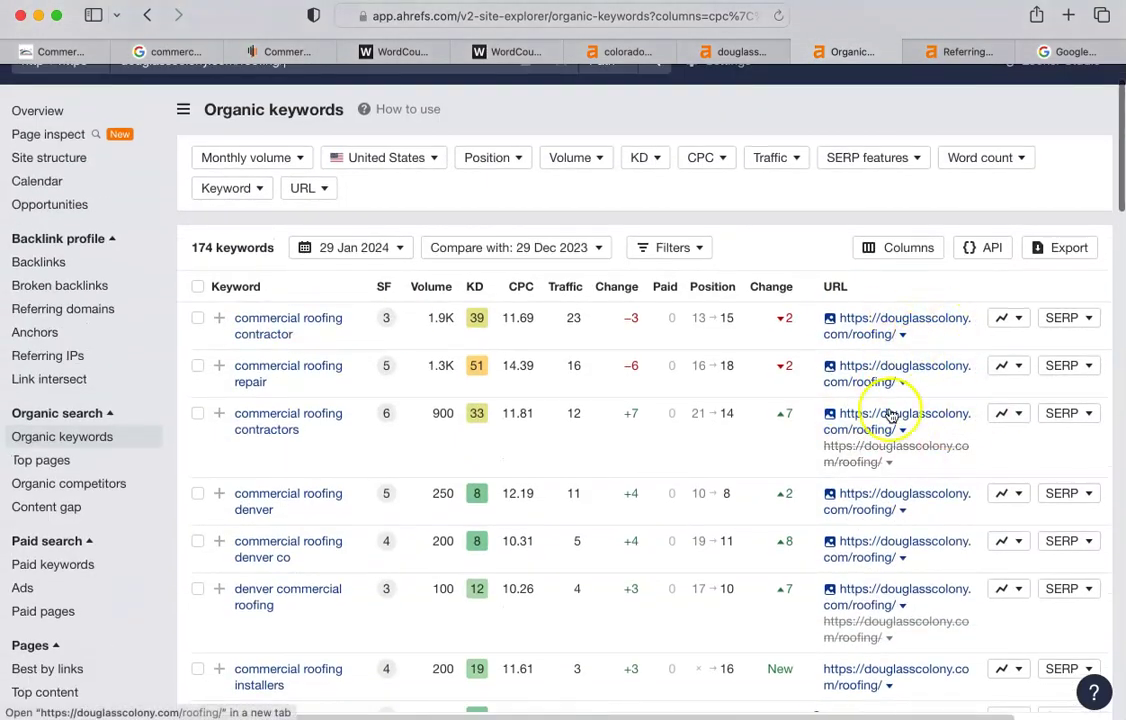
scroll(206, 445, down, 15)
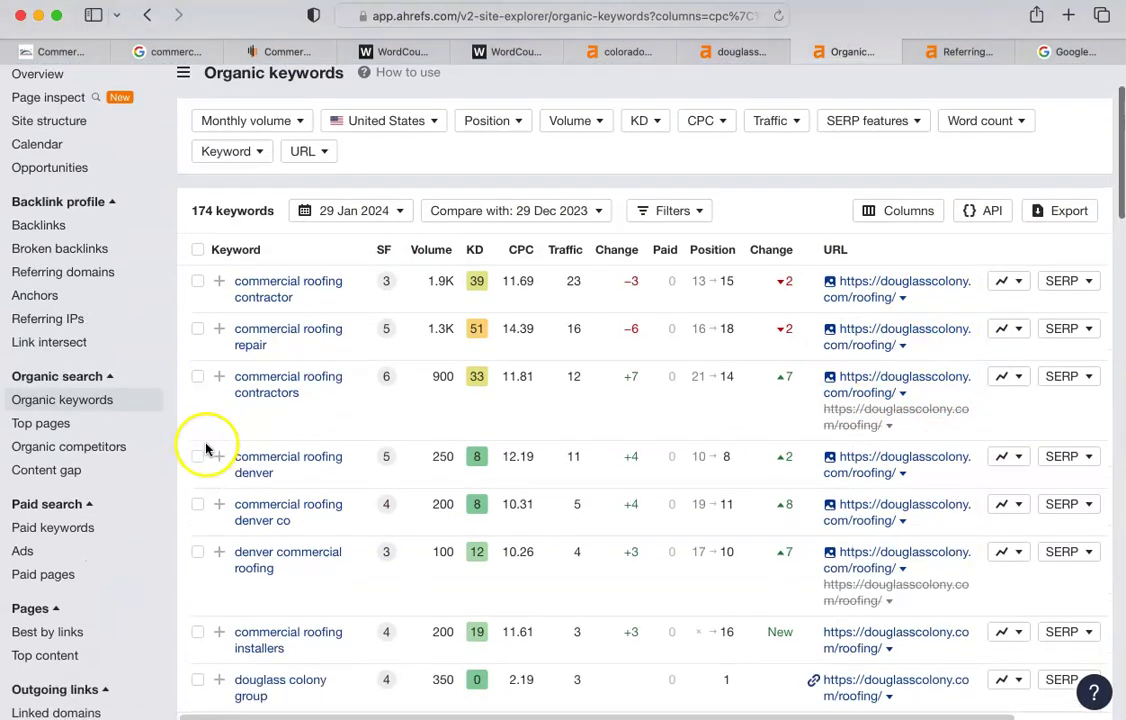
scroll(207, 440, down, 10)
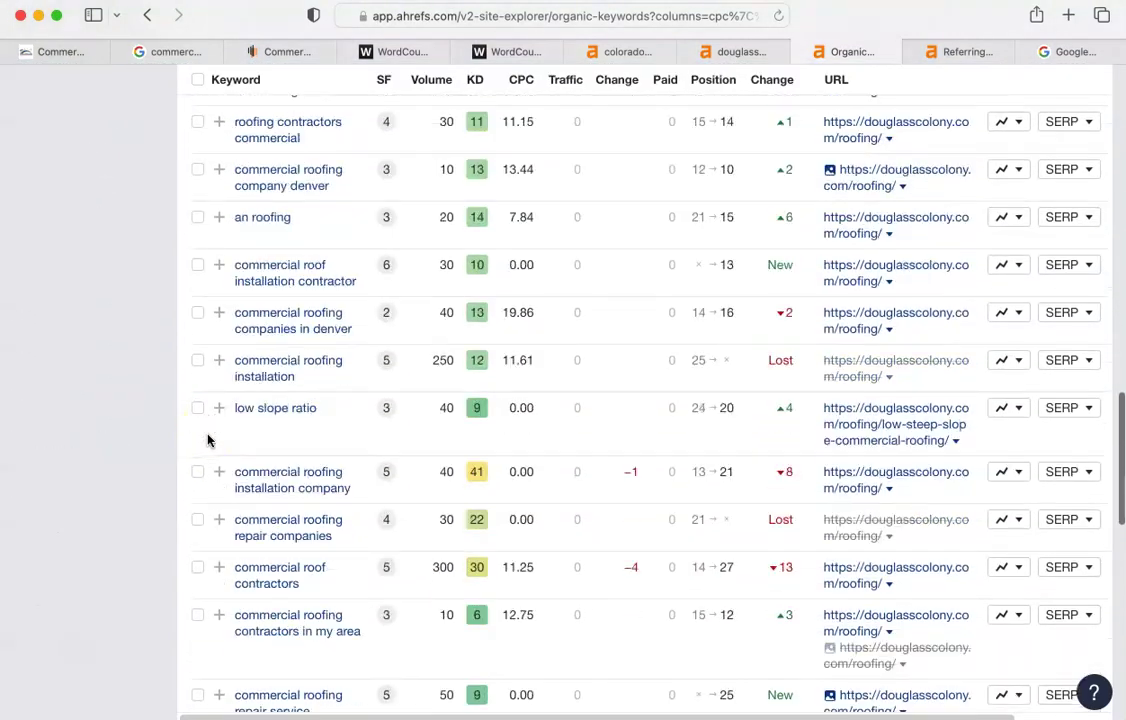
scroll(207, 440, down, 6)
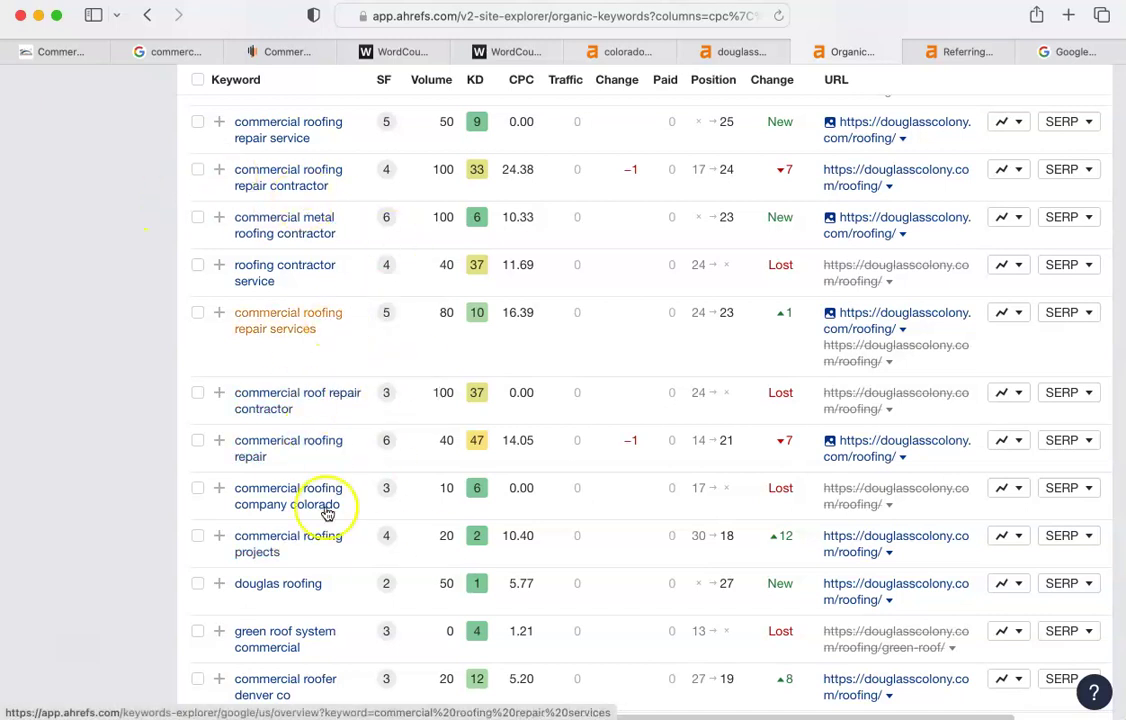
Review the Google results for commercial roofing contractors denver co, down past the People also ask section
click(165, 55)
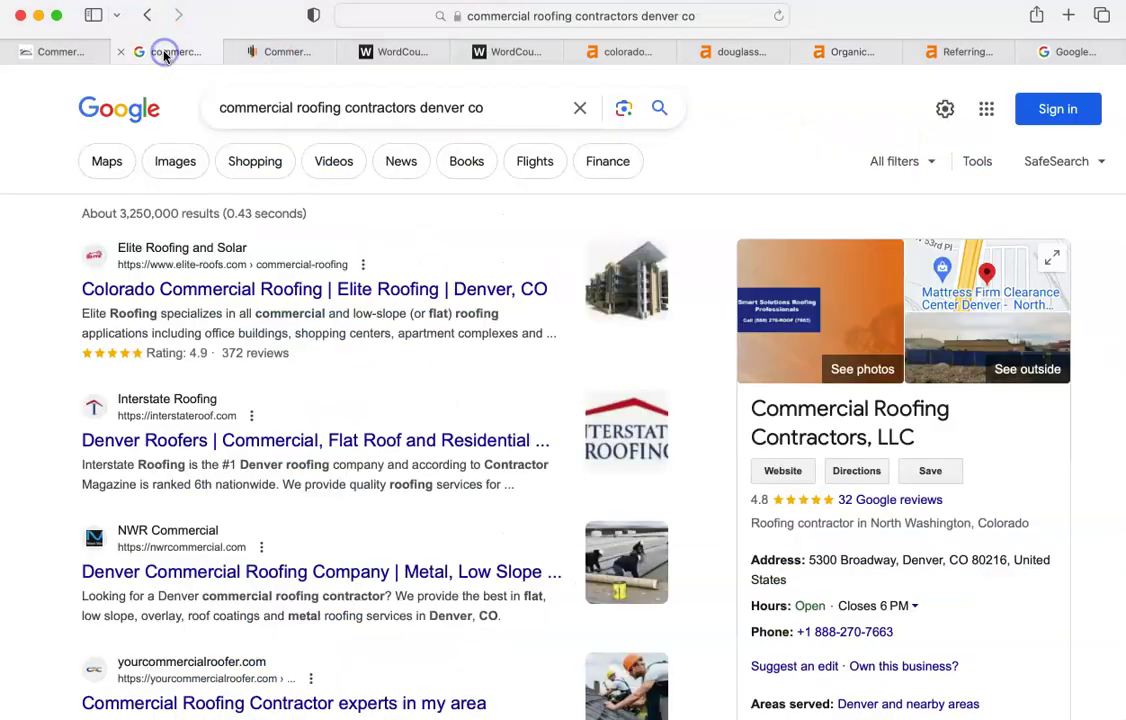
scroll(300, 450, down, 5)
scroll(320, 458, up, 1)
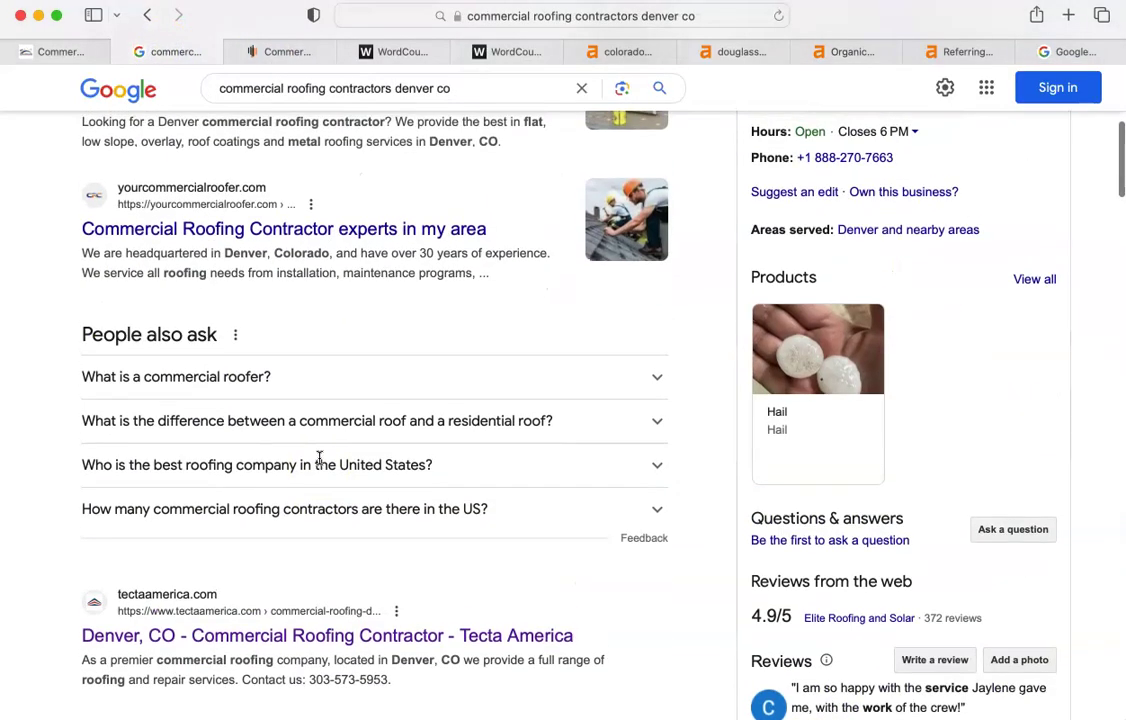
Compare the backlink and referring domain figures of coloradoweathercoatings.com and douglasscolony.com in their Ahrefs overviews
click(640, 50)
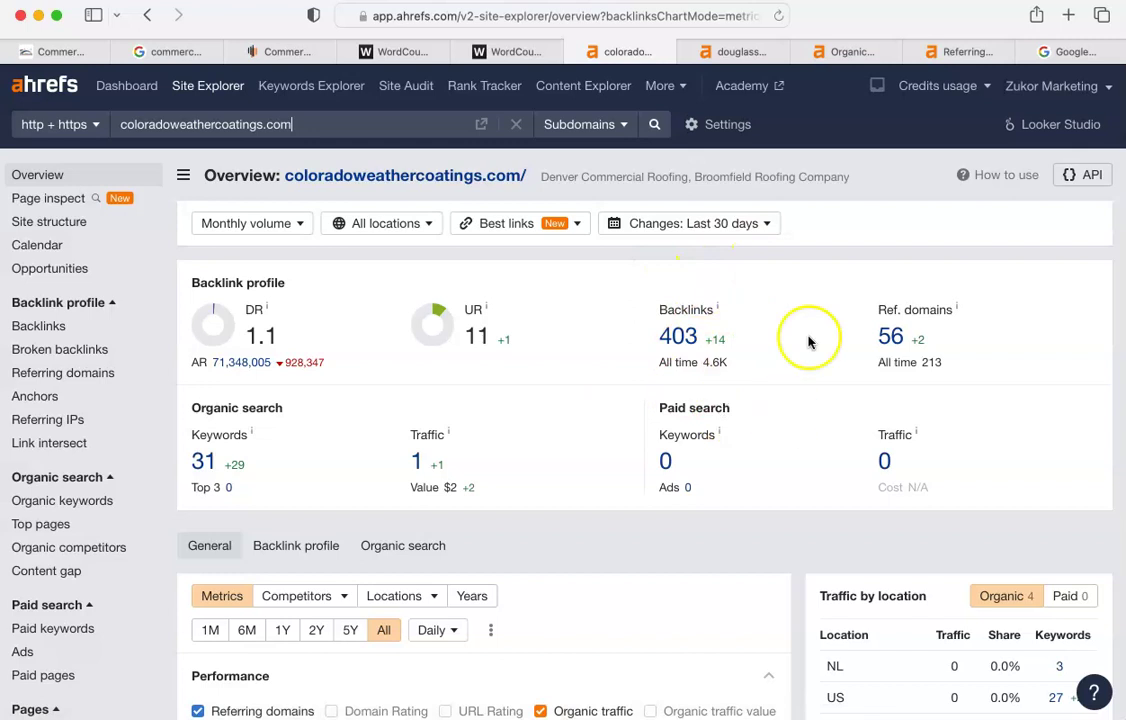
click(744, 52)
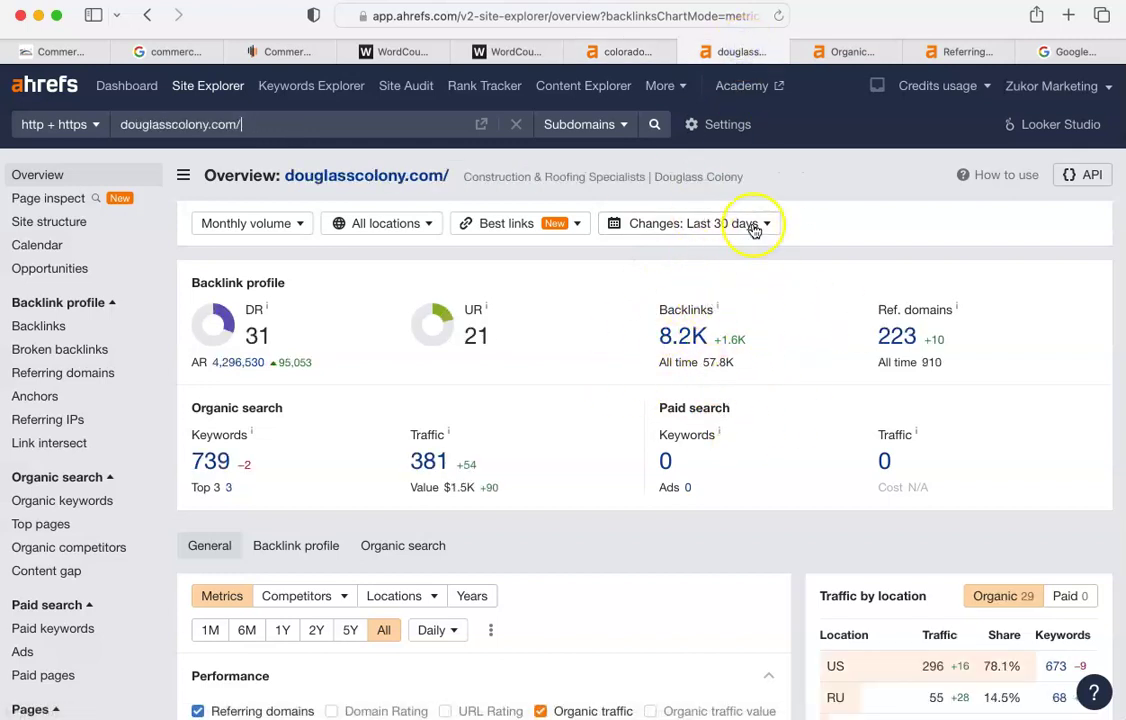
Examine the websites linking to douglasscolony.com in the referring domains report, through the end of the first results page
click(971, 48)
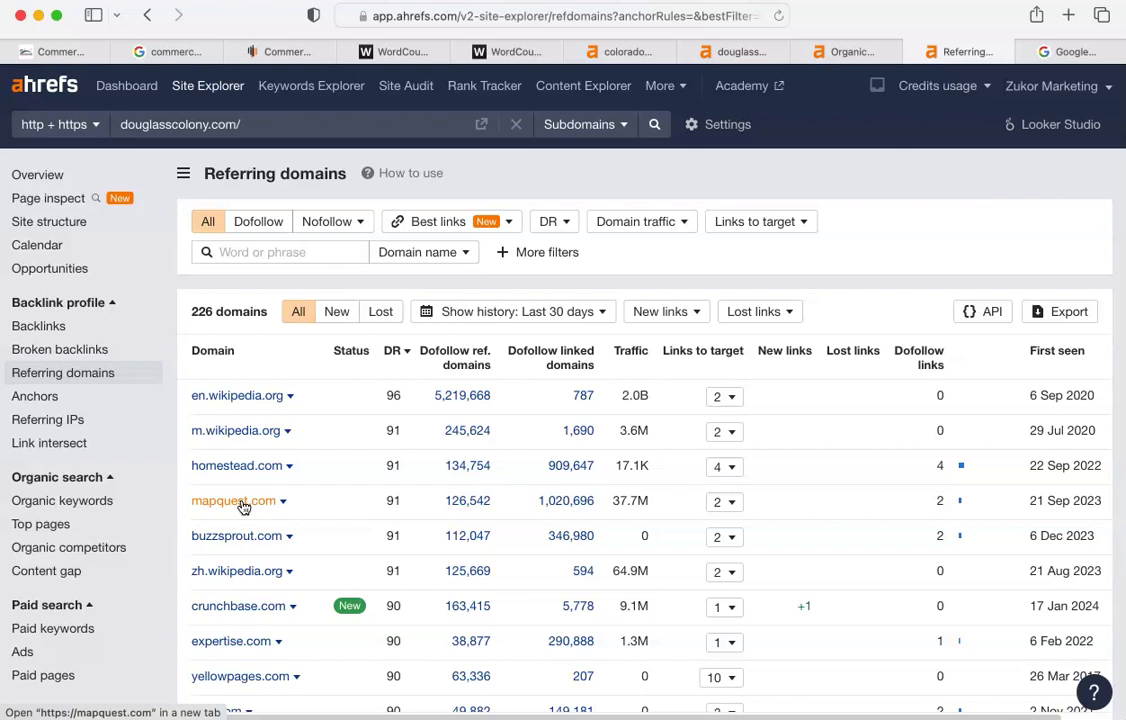
click(80, 54)
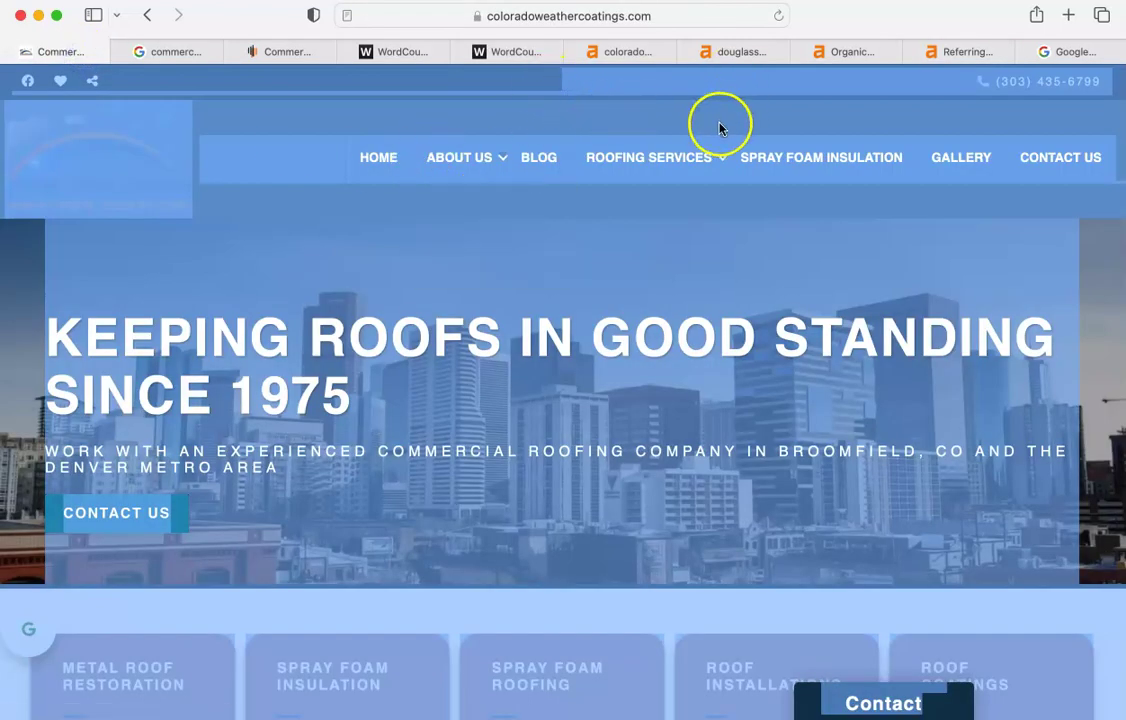
click(980, 52)
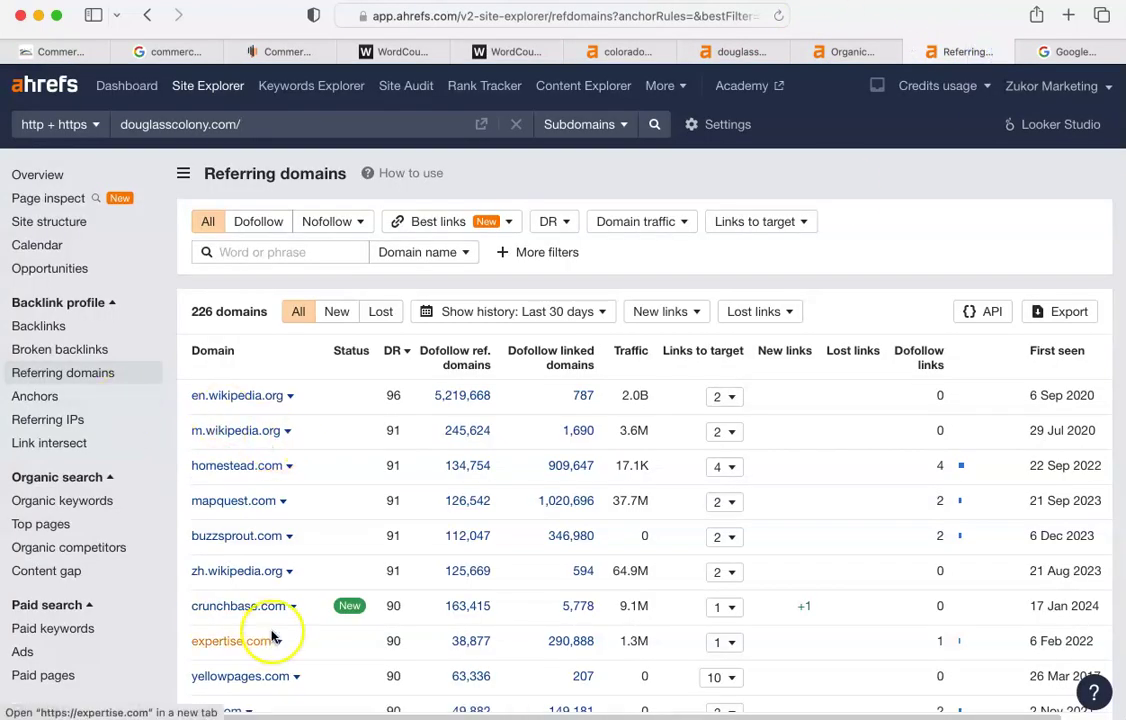
click(300, 522)
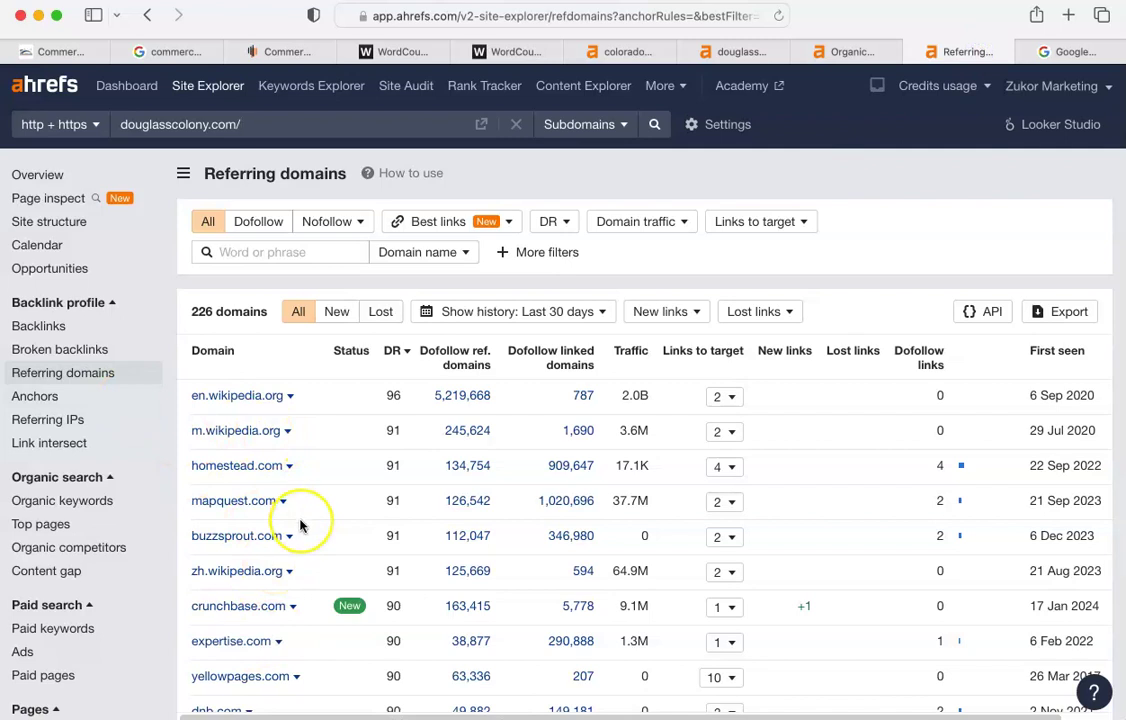
scroll(300, 525, down, 2)
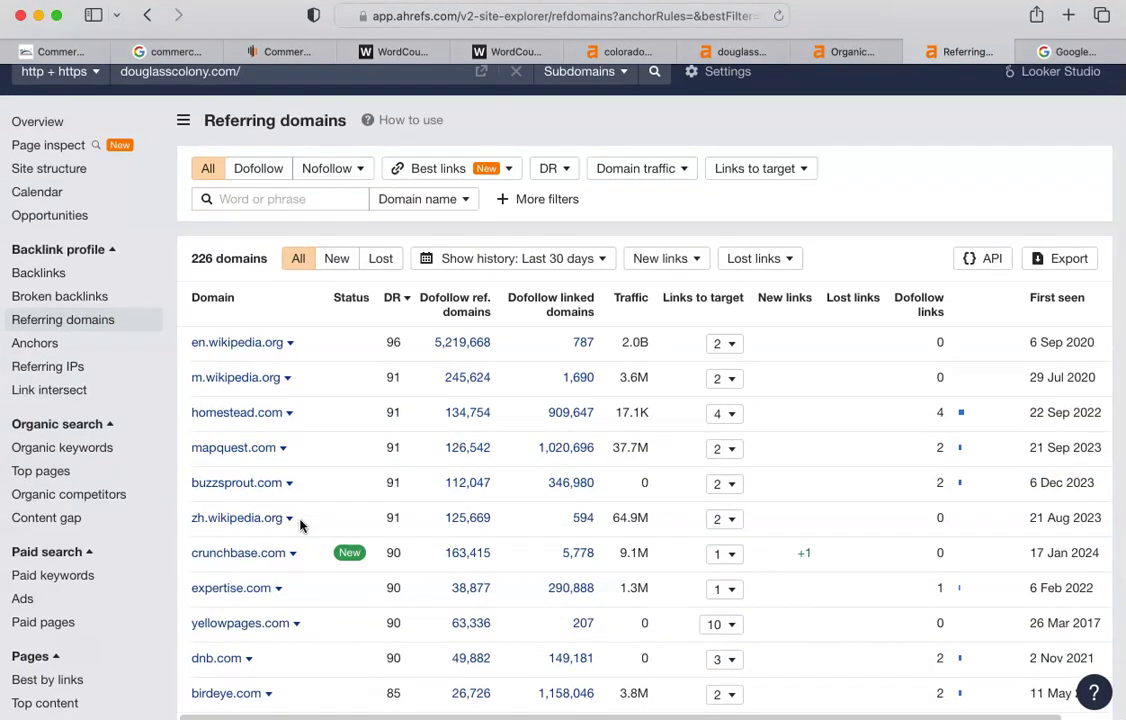
scroll(300, 525, down, 5)
click(250, 432)
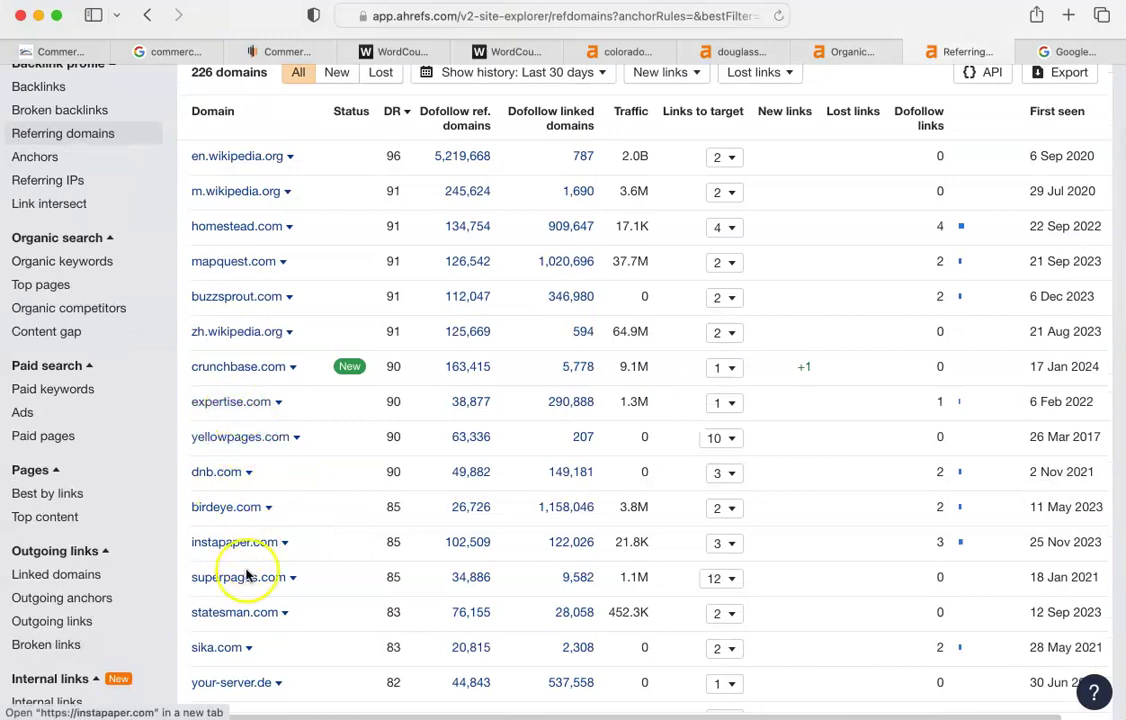
scroll(250, 585, down, 4)
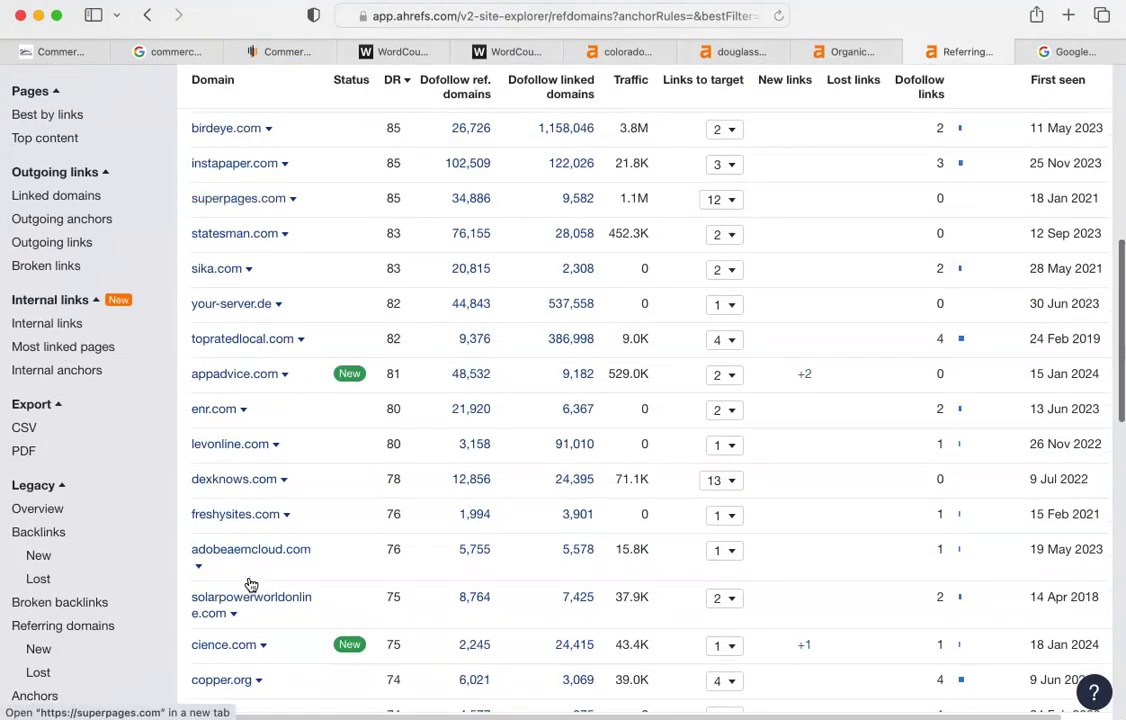
scroll(249, 583, up, 7)
scroll(448, 492, down, 5)
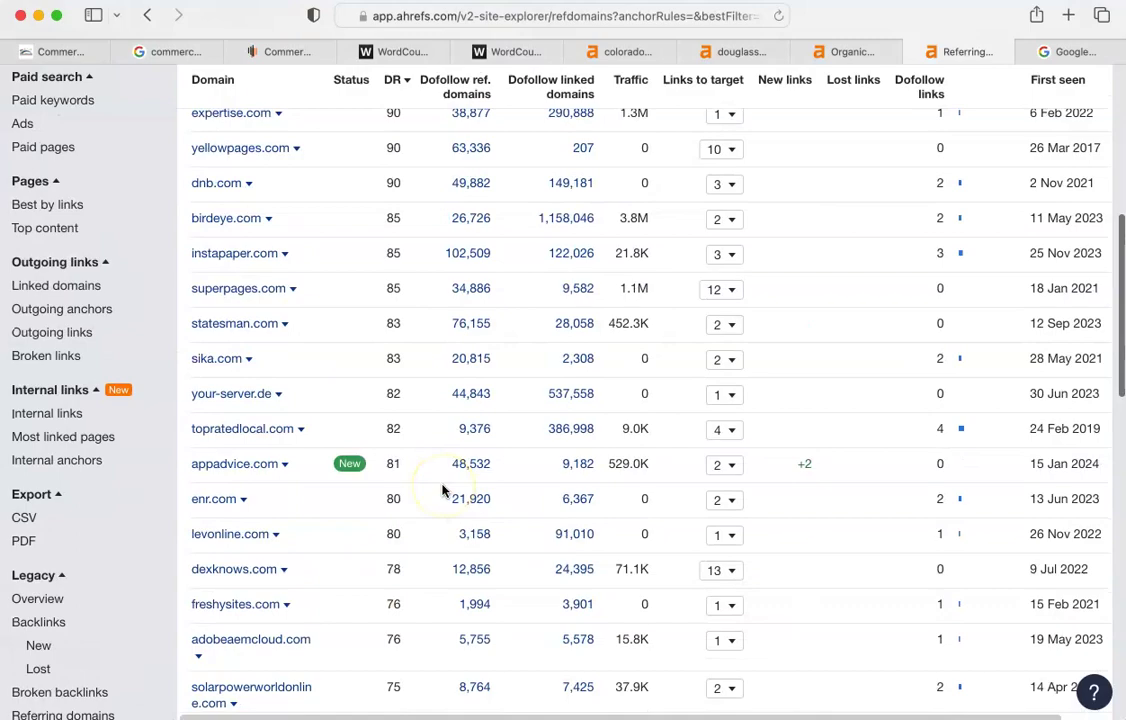
scroll(443, 490, down, 2)
scroll(443, 490, up, 7)
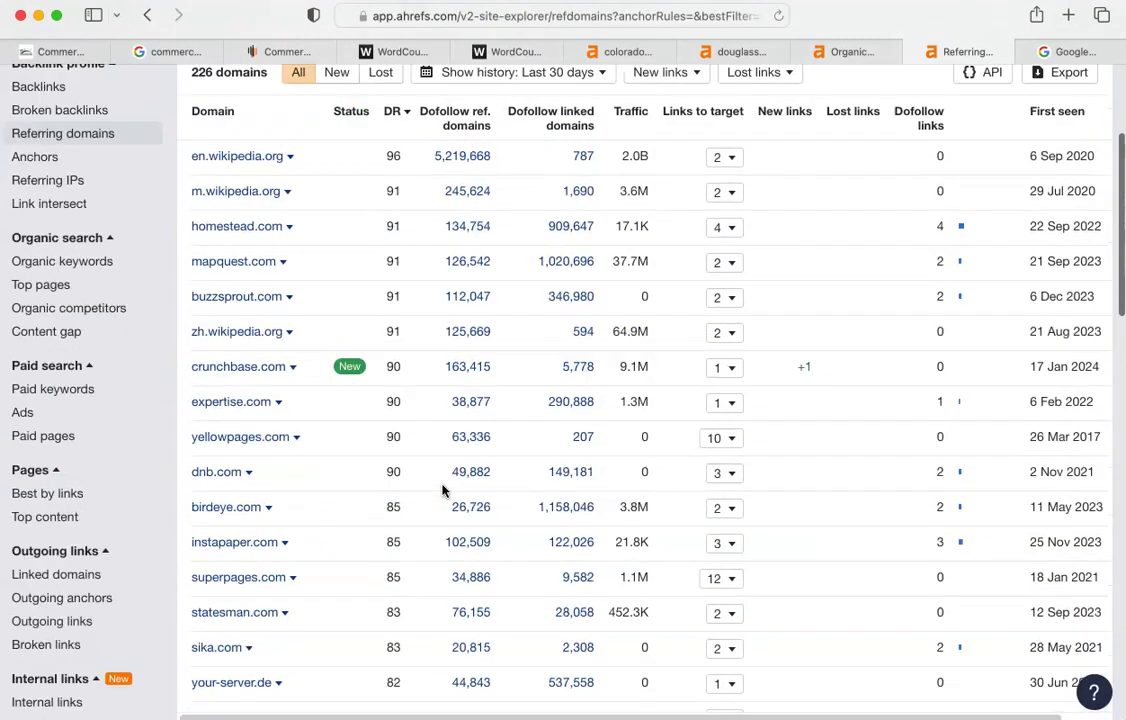
scroll(443, 490, down, 16)
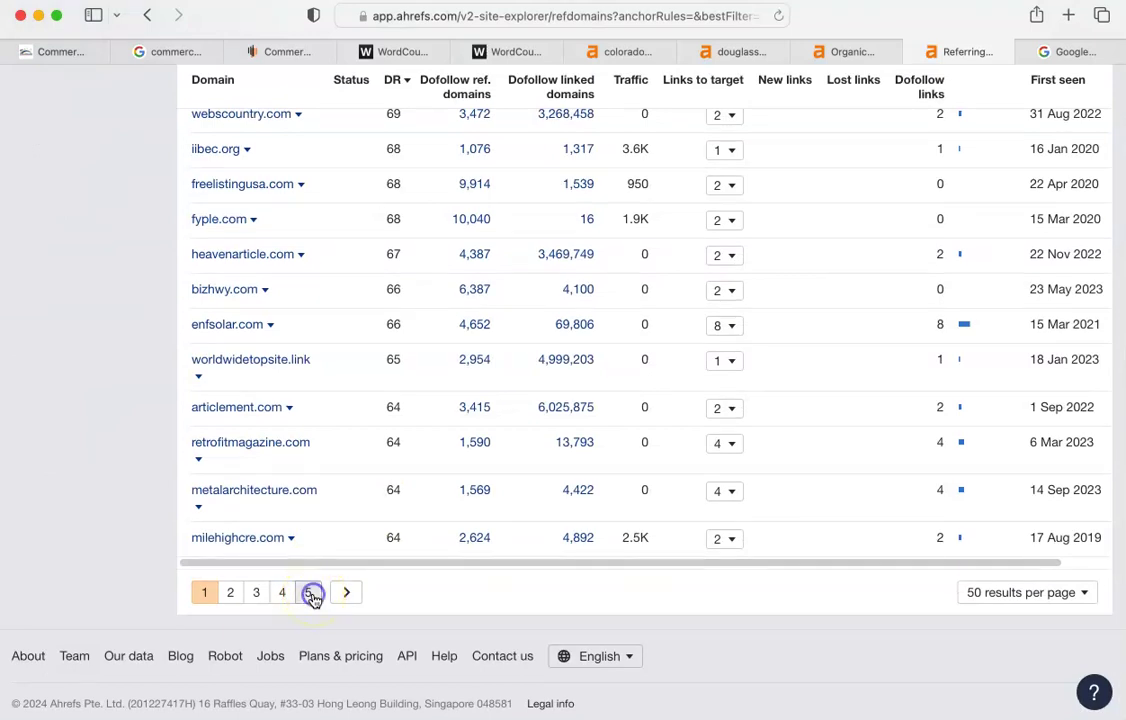
Examine the lowest-rated linking sites on page 5 of the douglasscolony.com referring domains report, then return to page 1
click(310, 594)
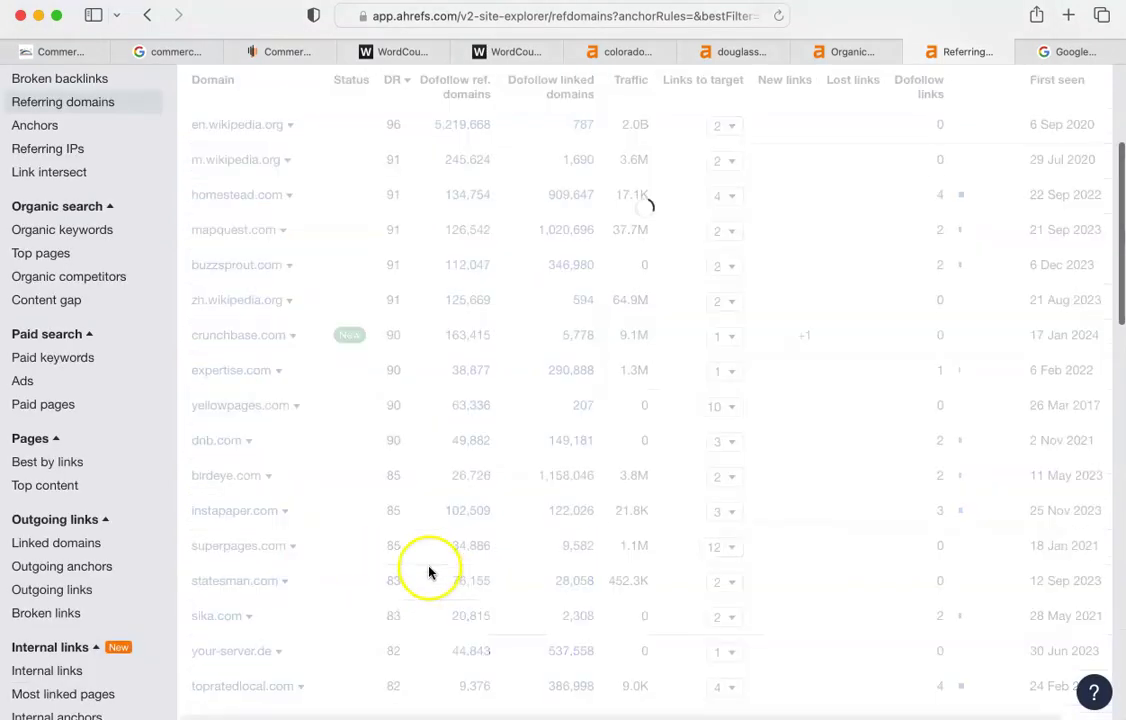
scroll(427, 533, down, 15)
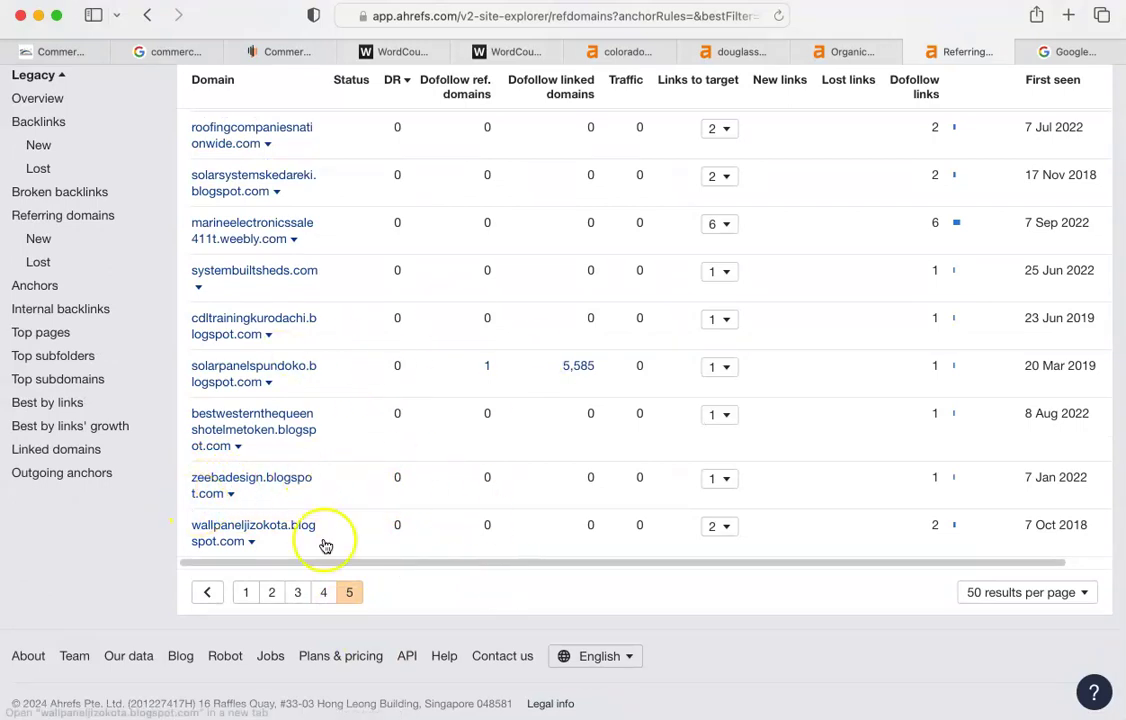
click(248, 593)
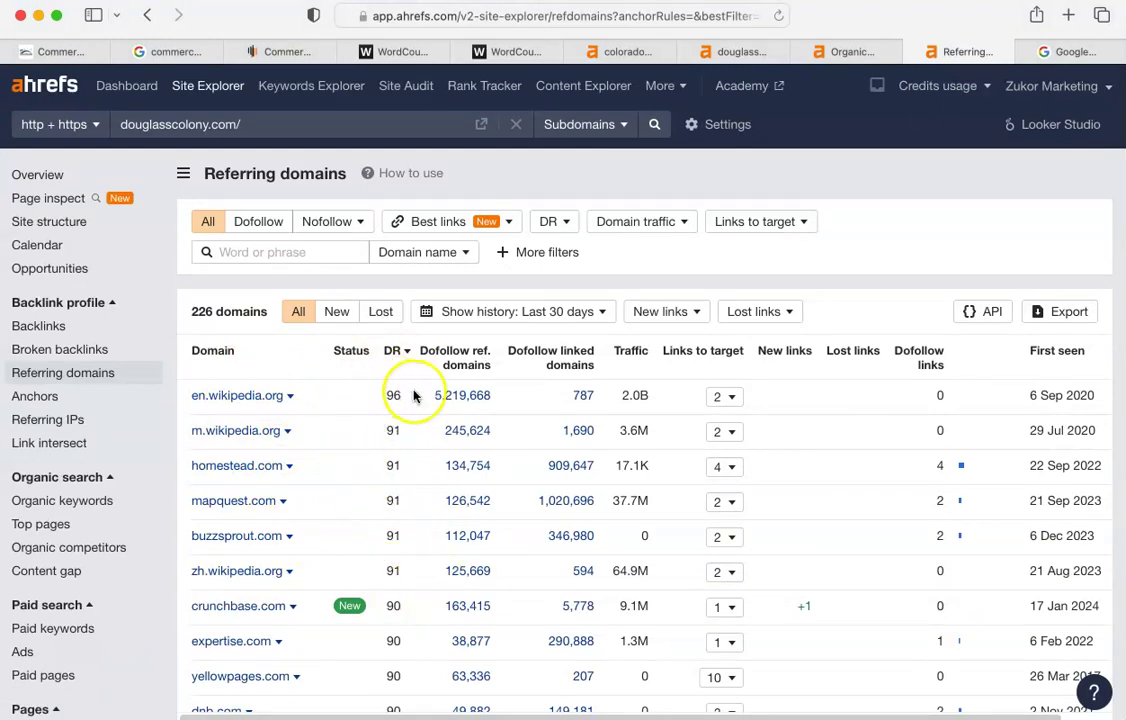
Compare the domain rating, organic keywords, organic traffic and traffic value of coloradoweathercoatings.com and douglasscolony.com in their Ahrefs overviews
click(614, 51)
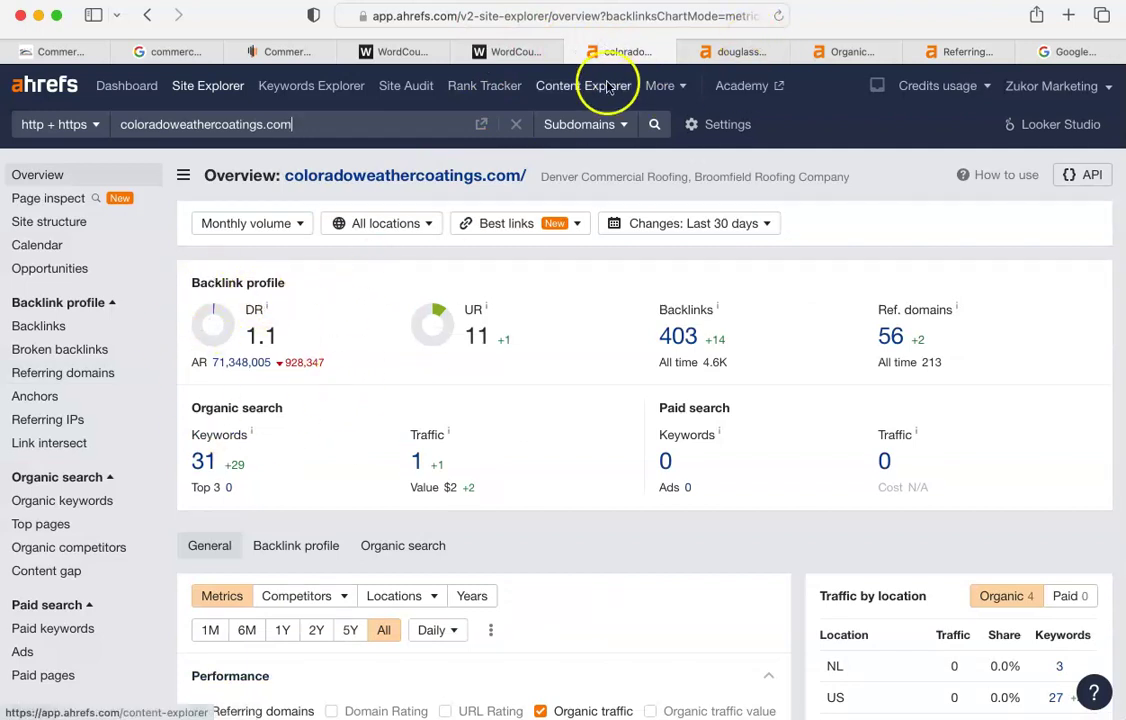
click(746, 52)
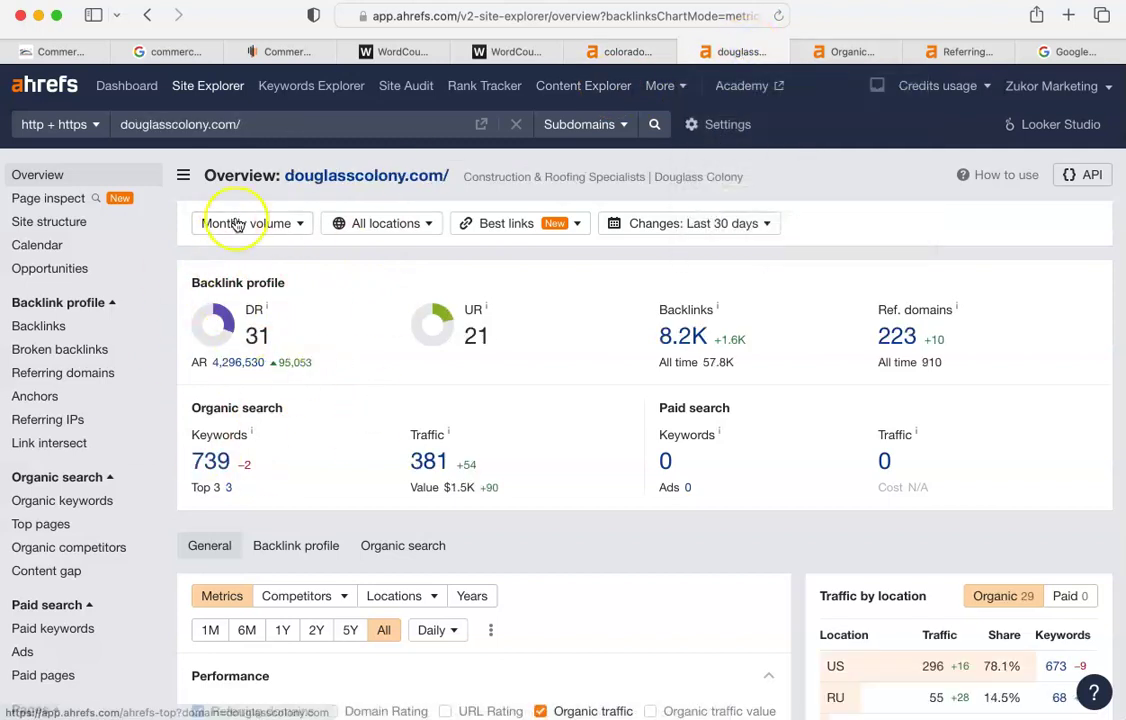
click(626, 52)
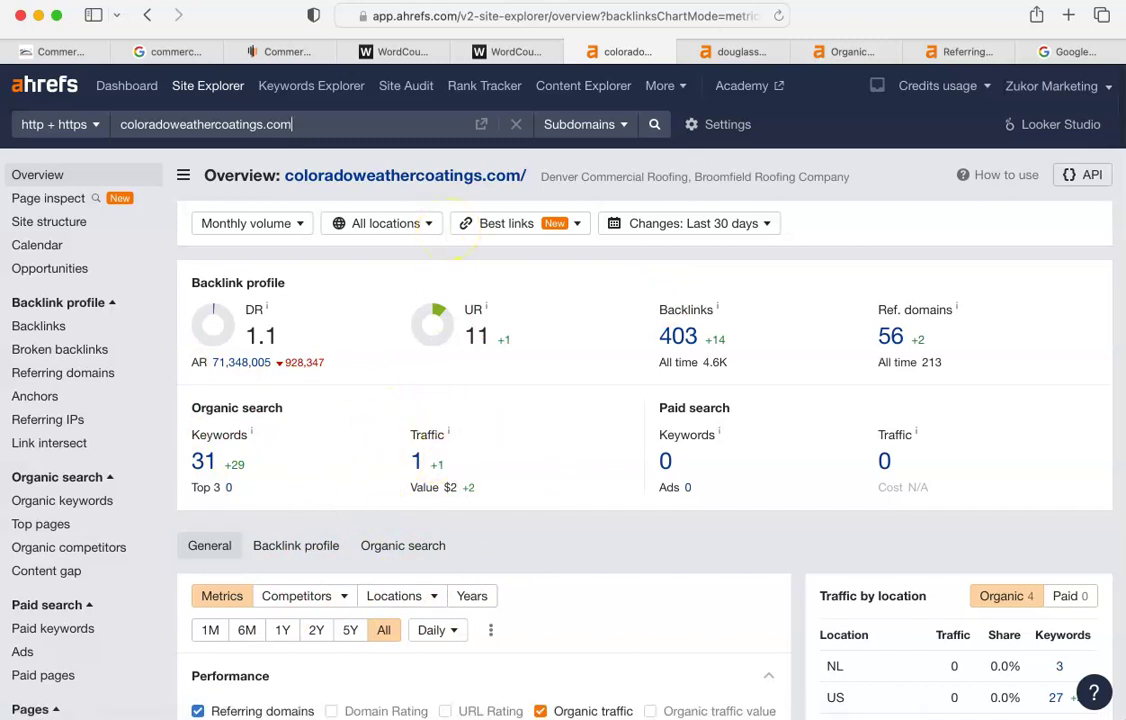
click(716, 50)
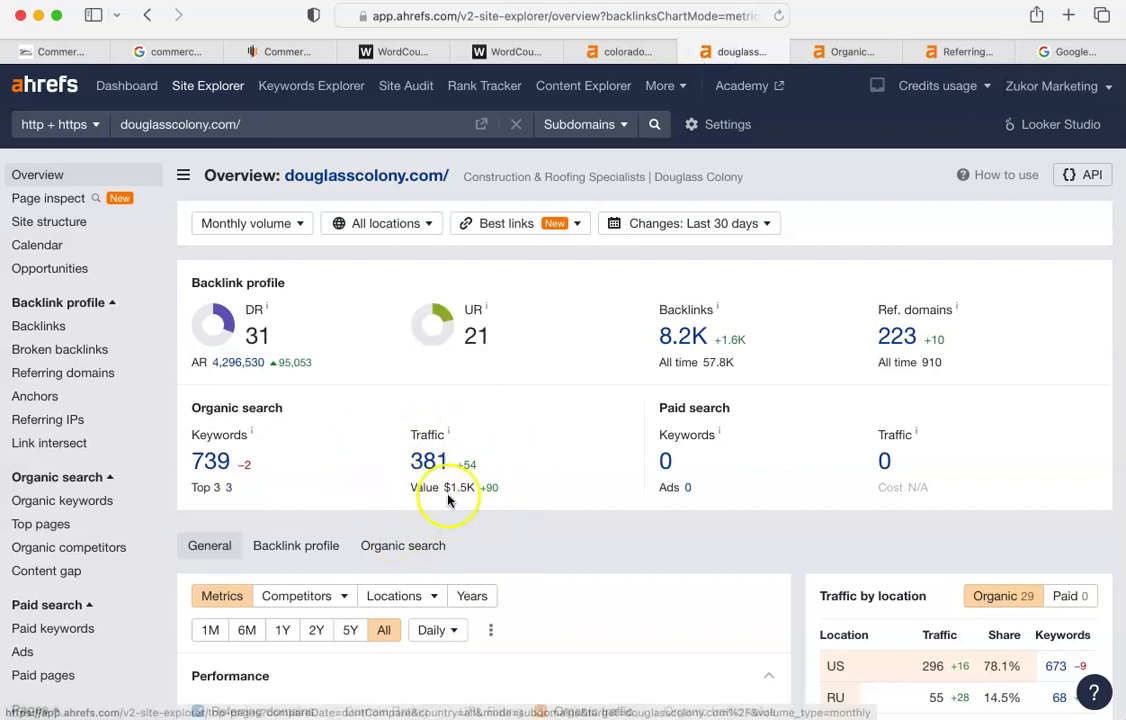
click(620, 50)
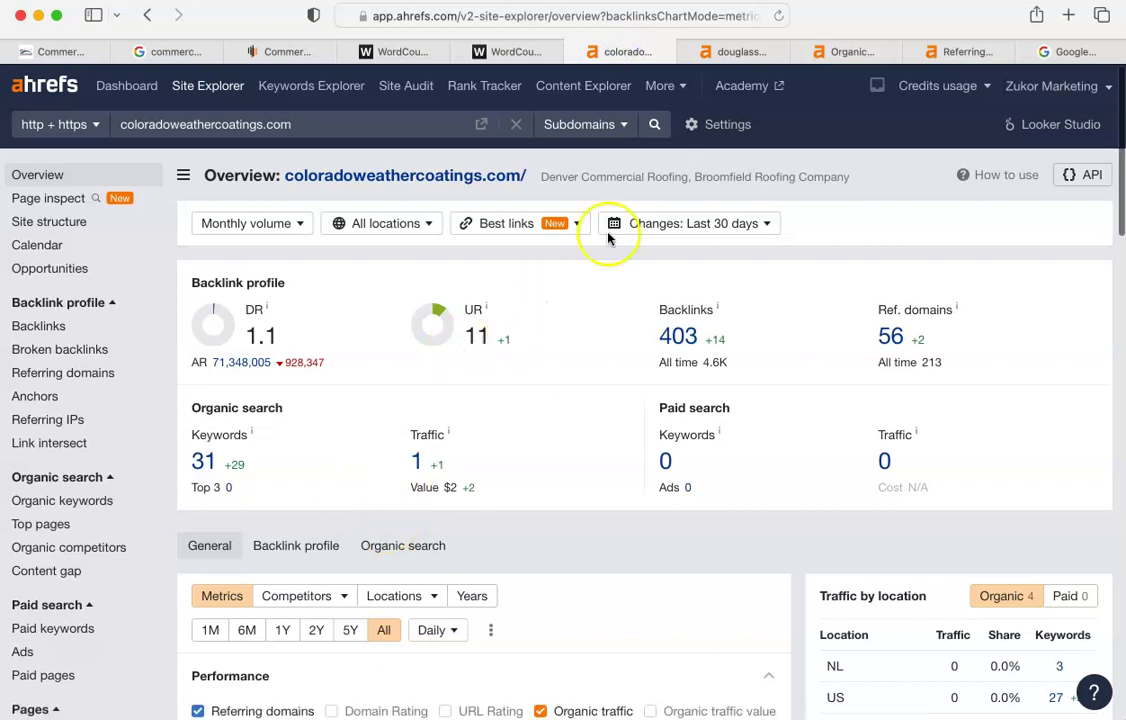
click(736, 49)
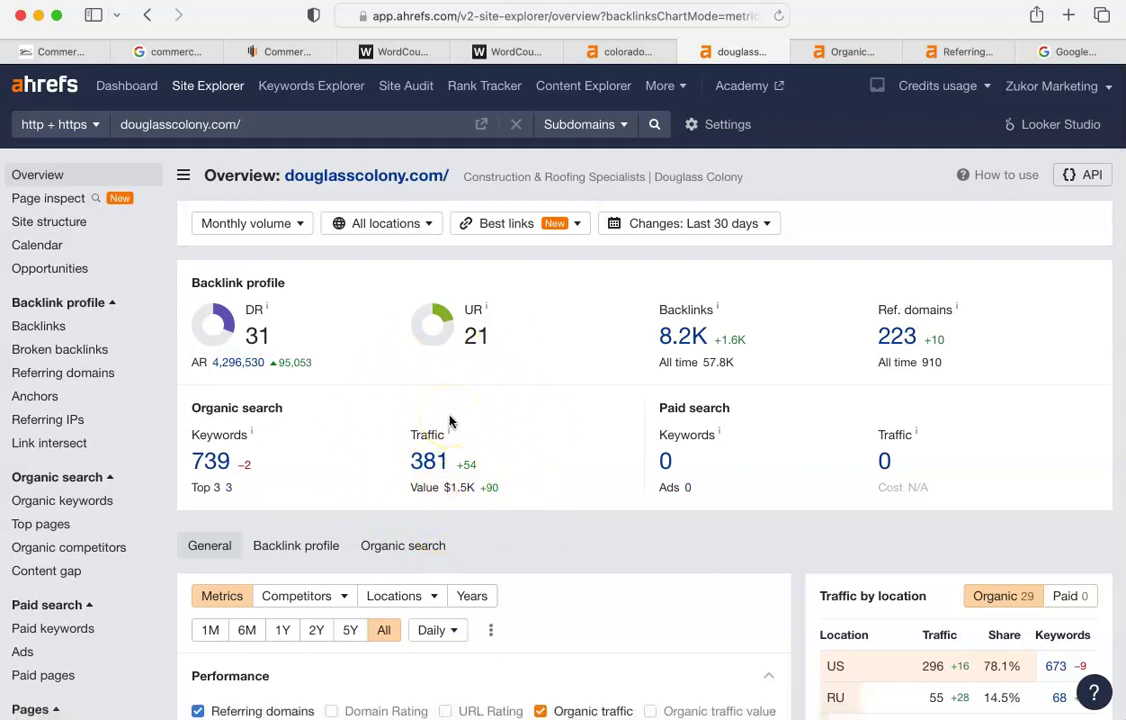
drag(449, 421, 363, 466)
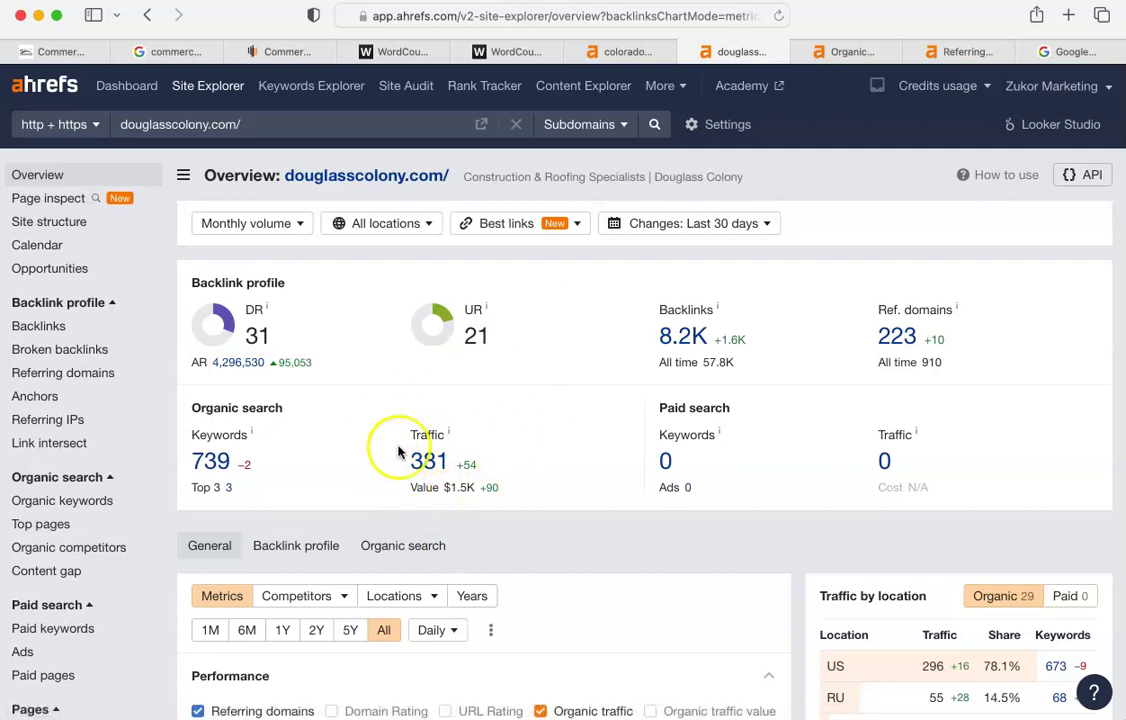
Return to the top-ranked Google listings for commercial roofing contractors denver co
click(176, 51)
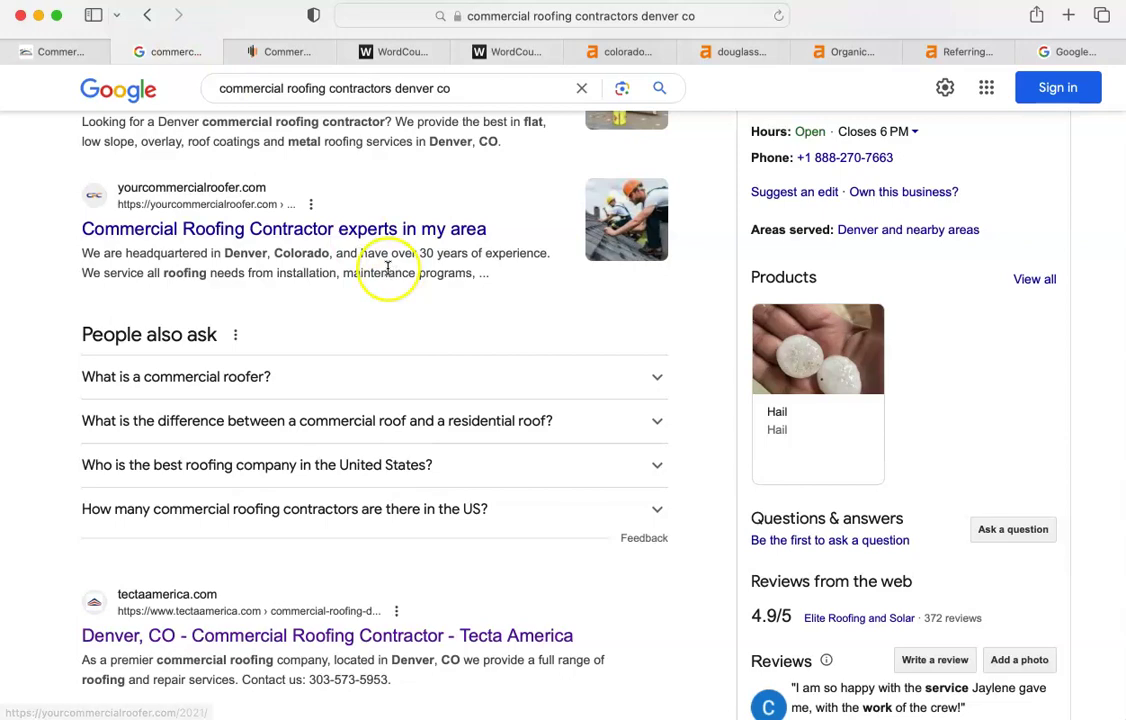
scroll(390, 269, up, 5)
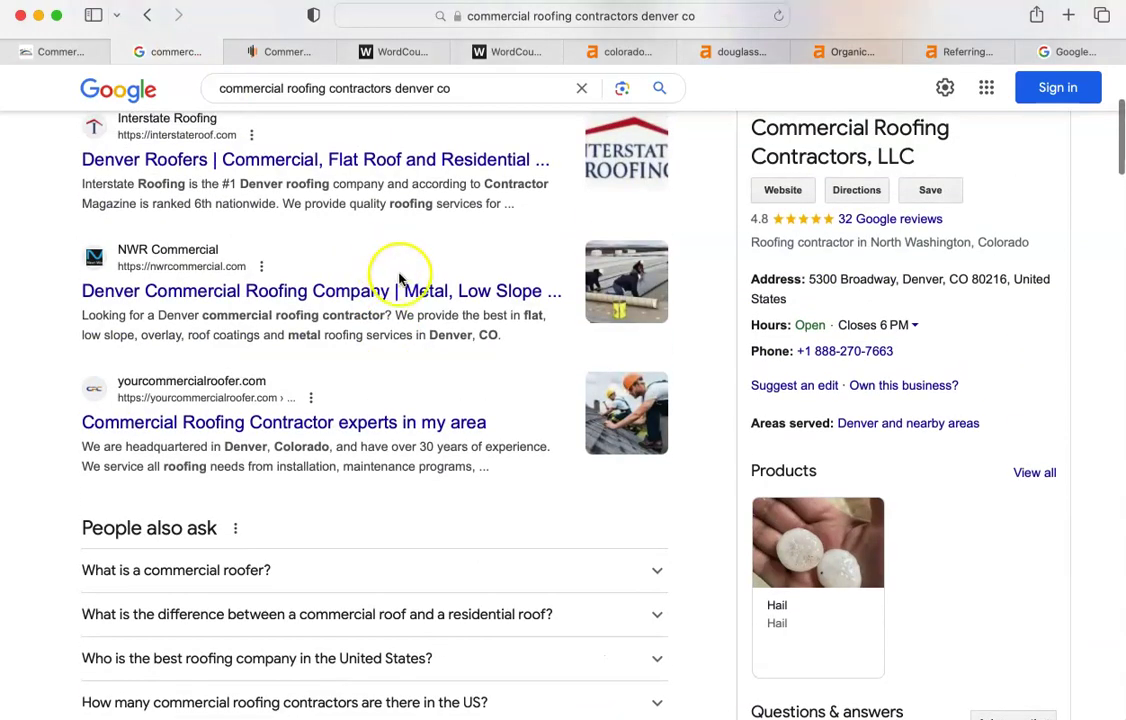
scroll(398, 277, up, 7)
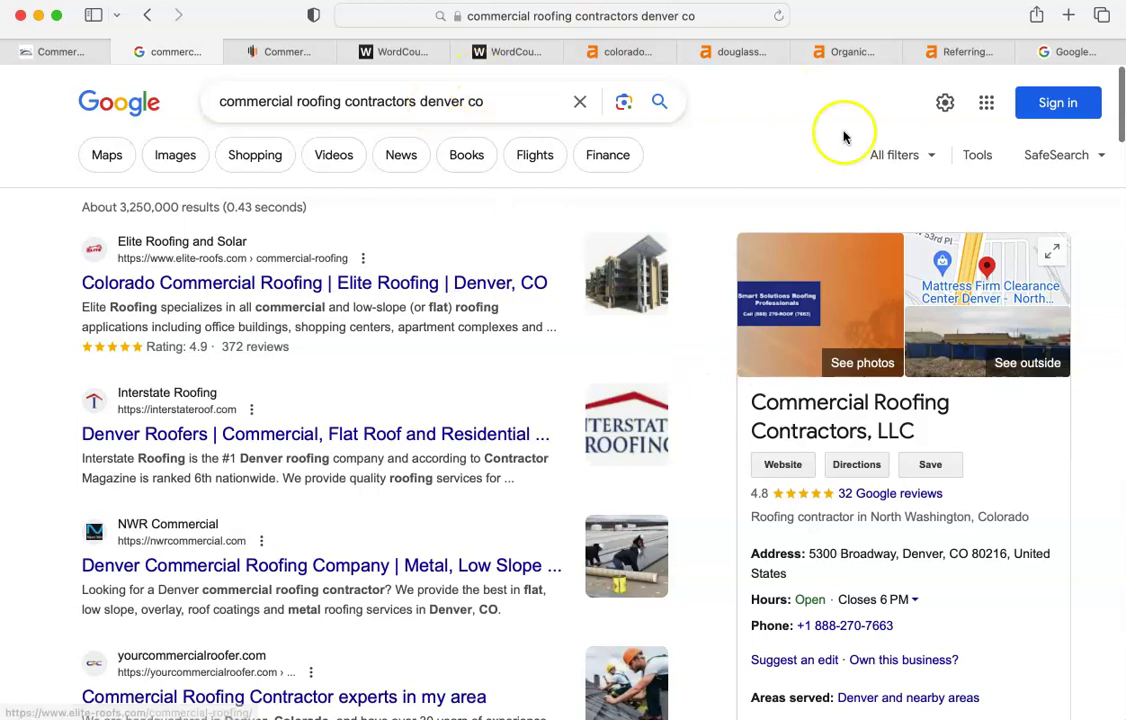
Review the commercial roofing keywords in the organic keywords report for douglasscolony.com/roofing/, through the end of its first page and back to the top
click(757, 53)
click(857, 51)
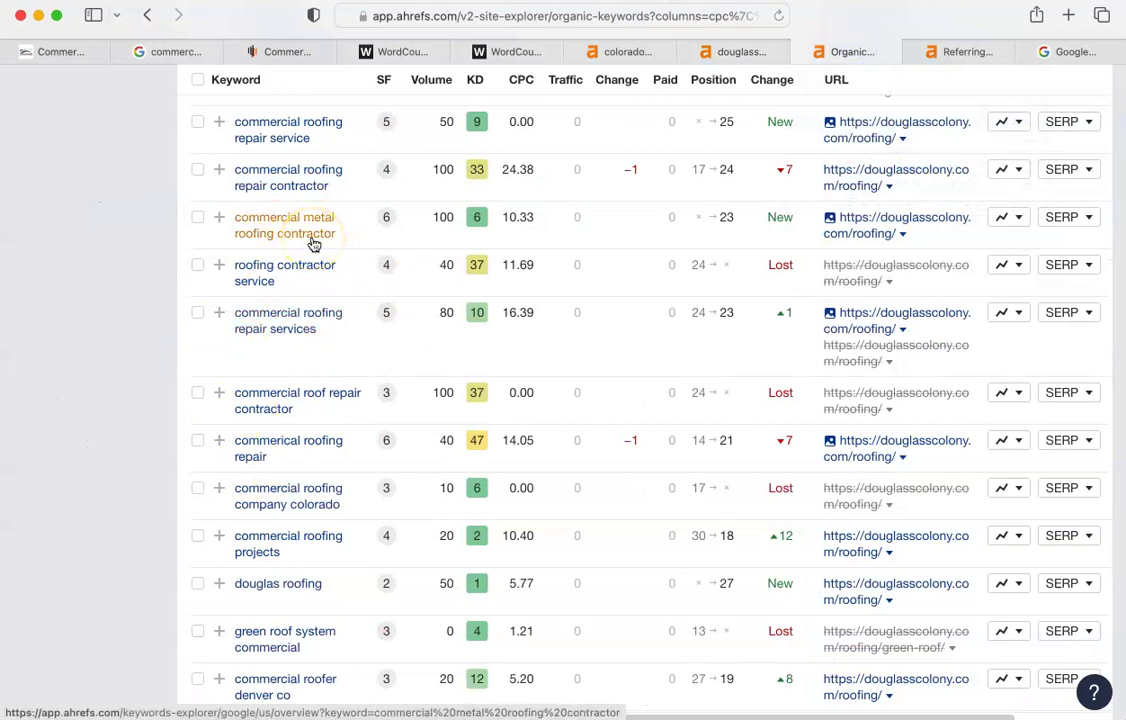
click(297, 440)
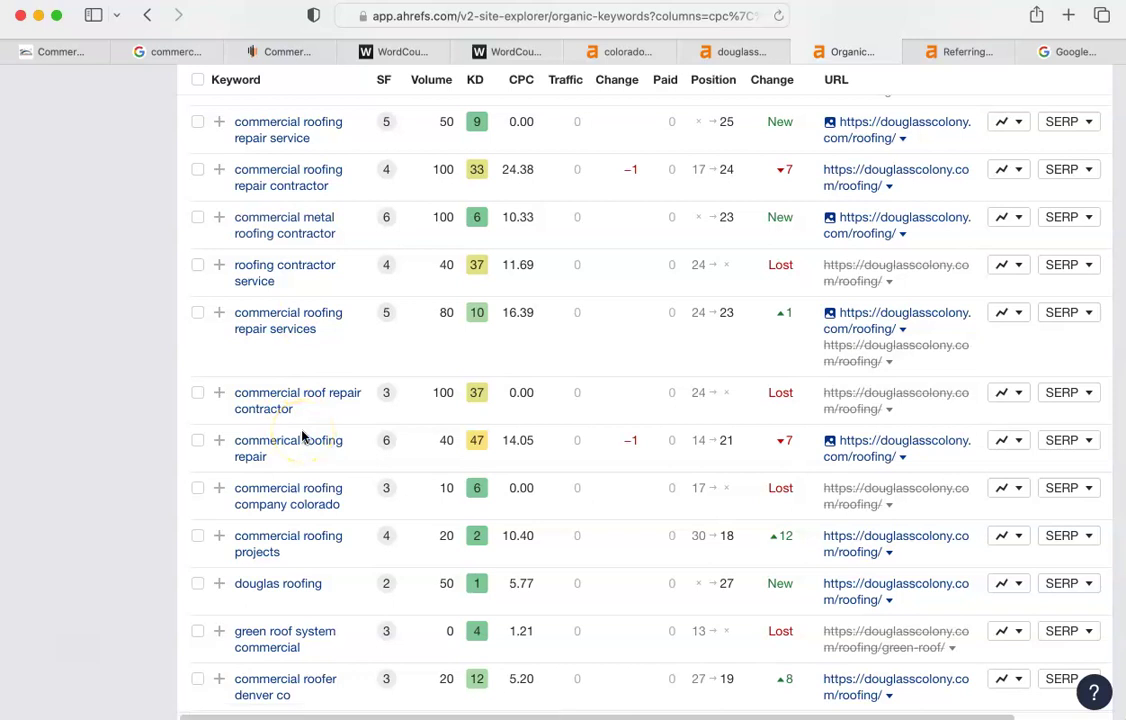
scroll(302, 437, down, 5)
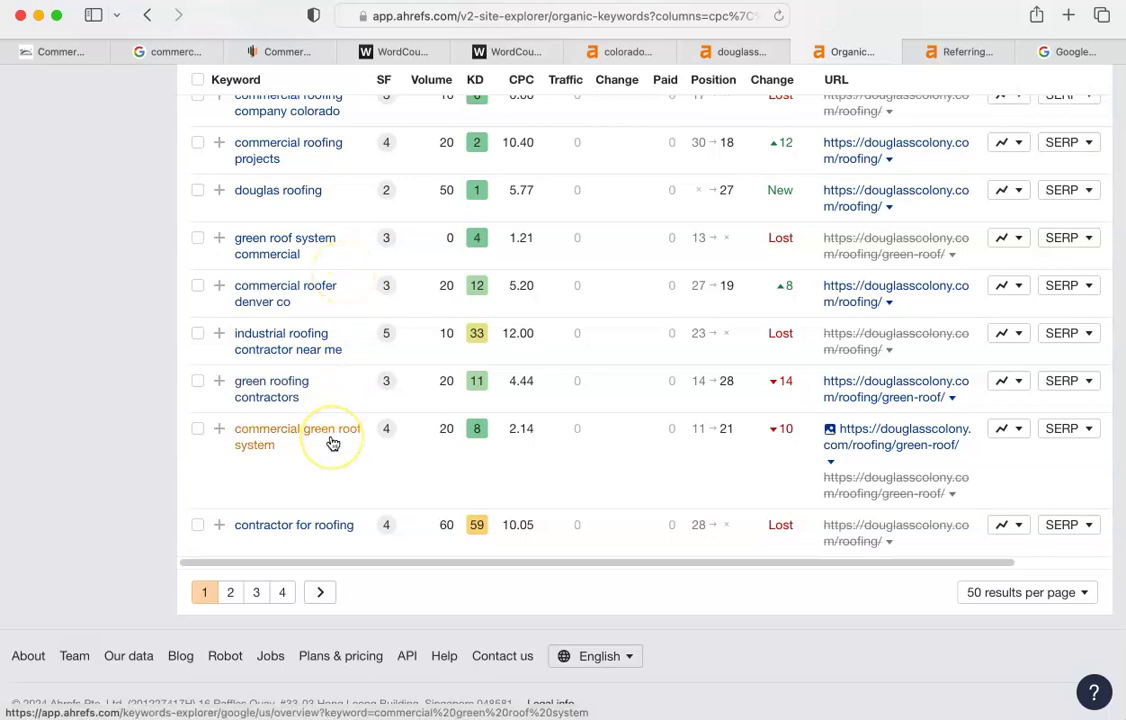
scroll(333, 444, up, 4)
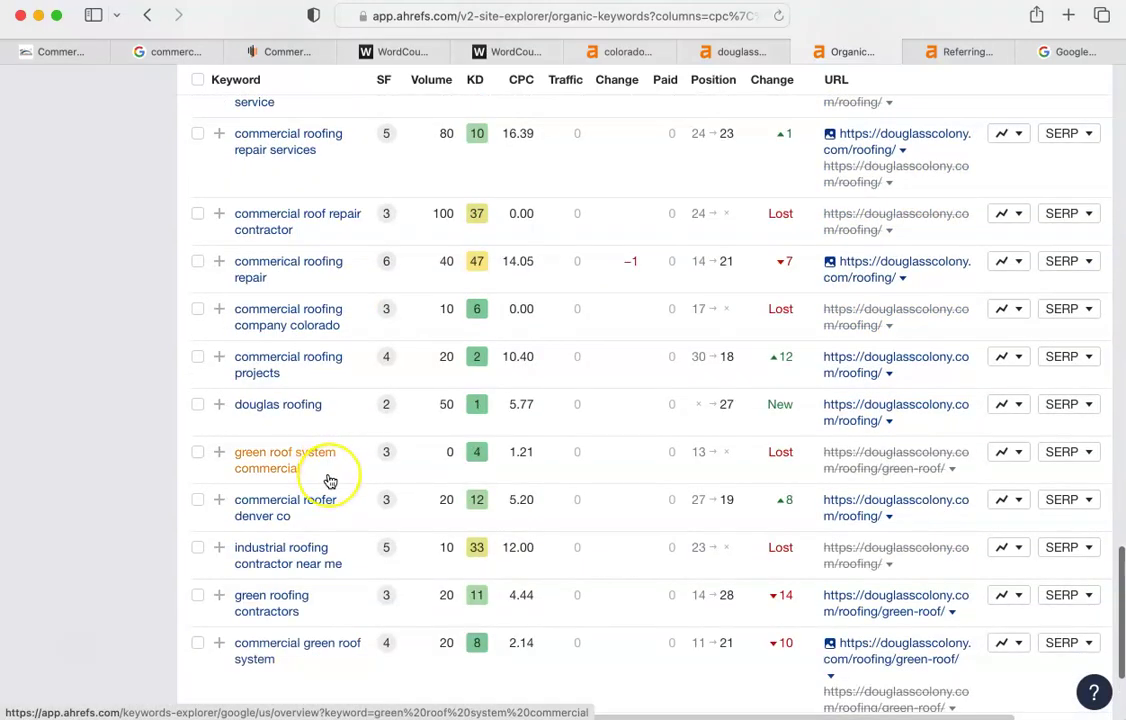
scroll(330, 481, down, 4)
scroll(330, 481, up, 20)
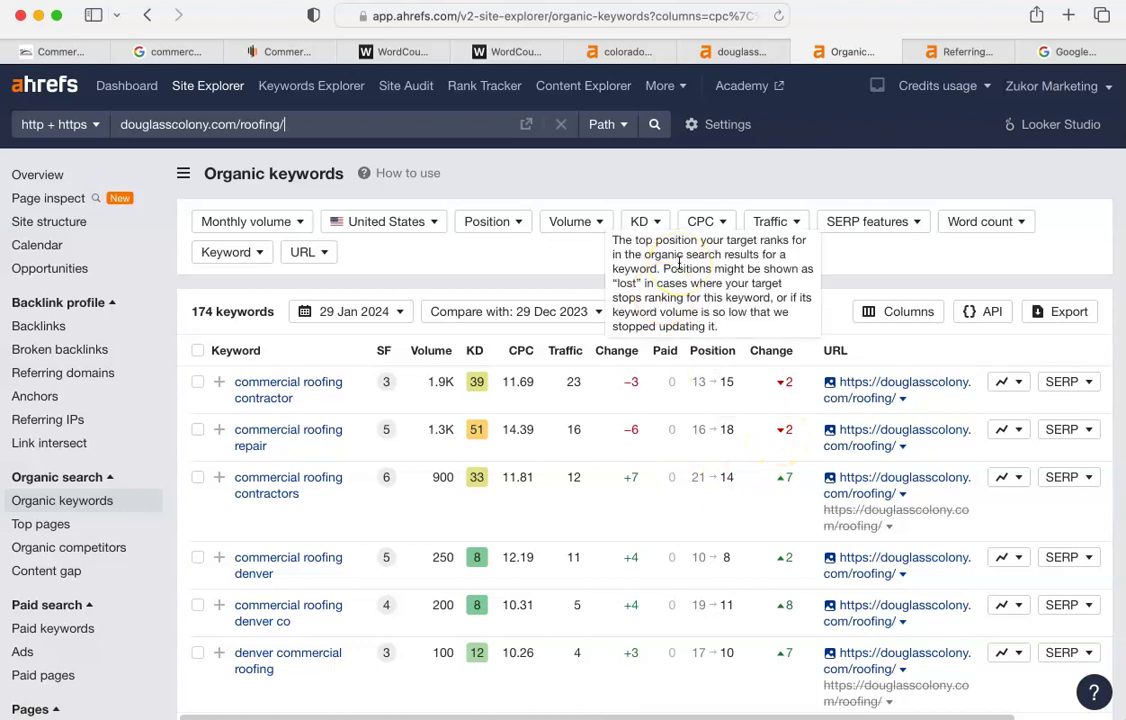
Review the companies ranking on Google for commercial roofing contractors denver co, from the first listing to the People also ask section
click(165, 51)
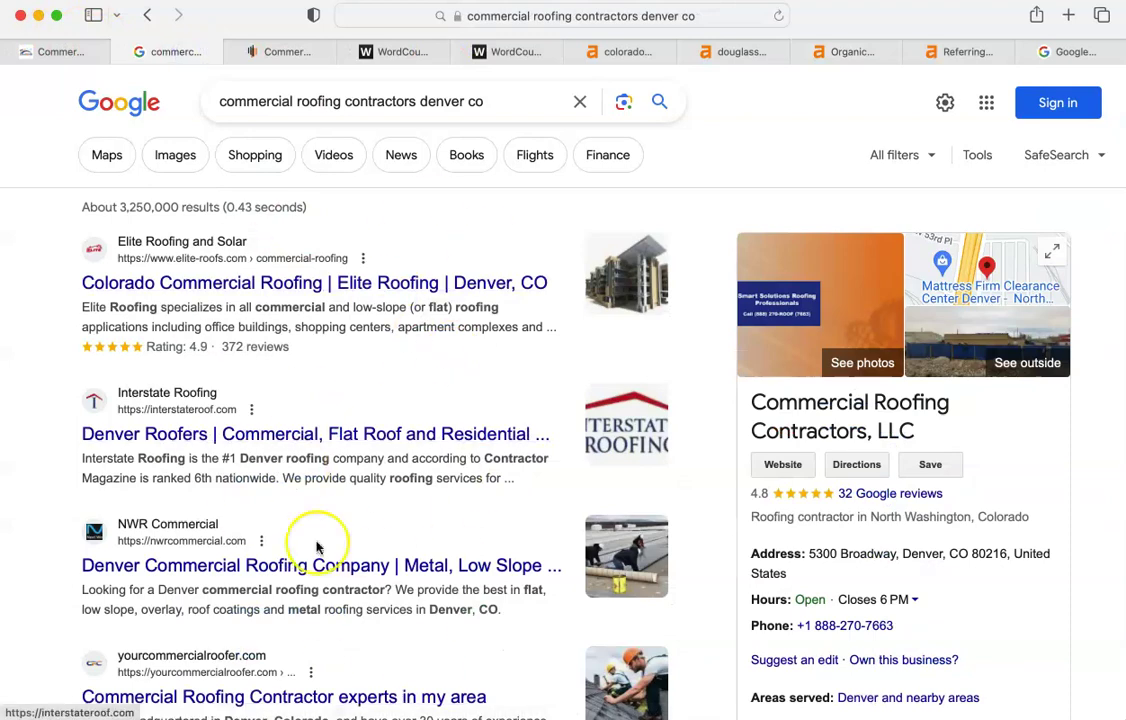
scroll(300, 440, down, 1)
scroll(300, 443, down, 4)
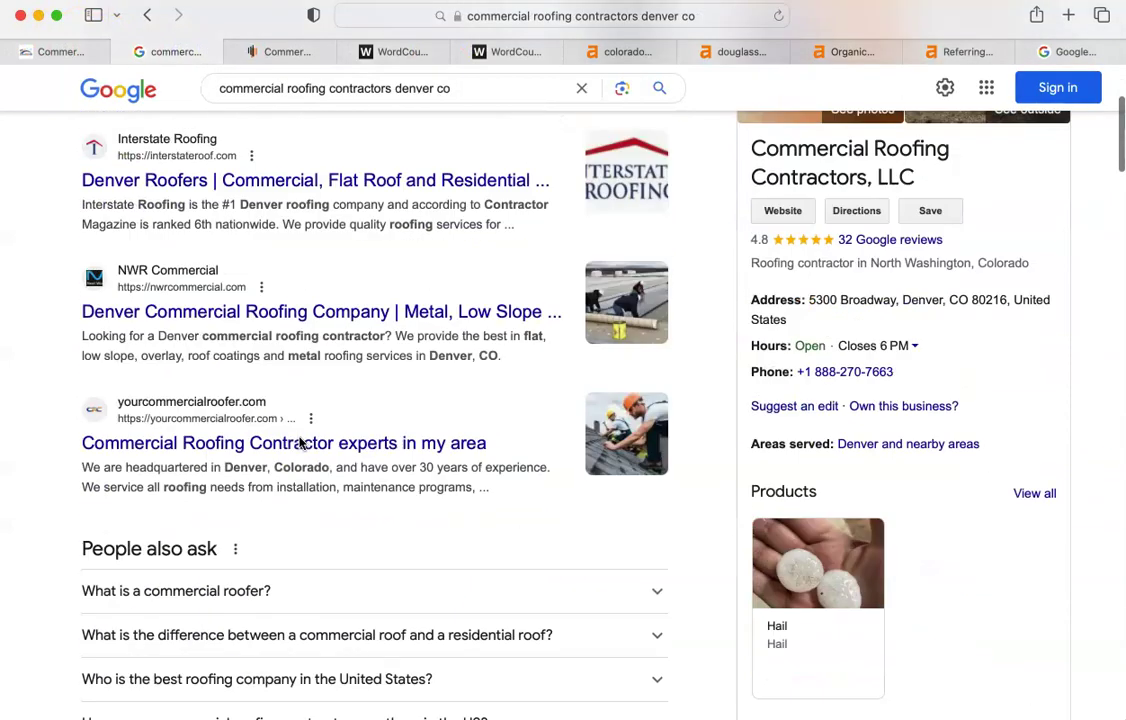
scroll(300, 443, down, 2)
scroll(300, 443, up, 5)
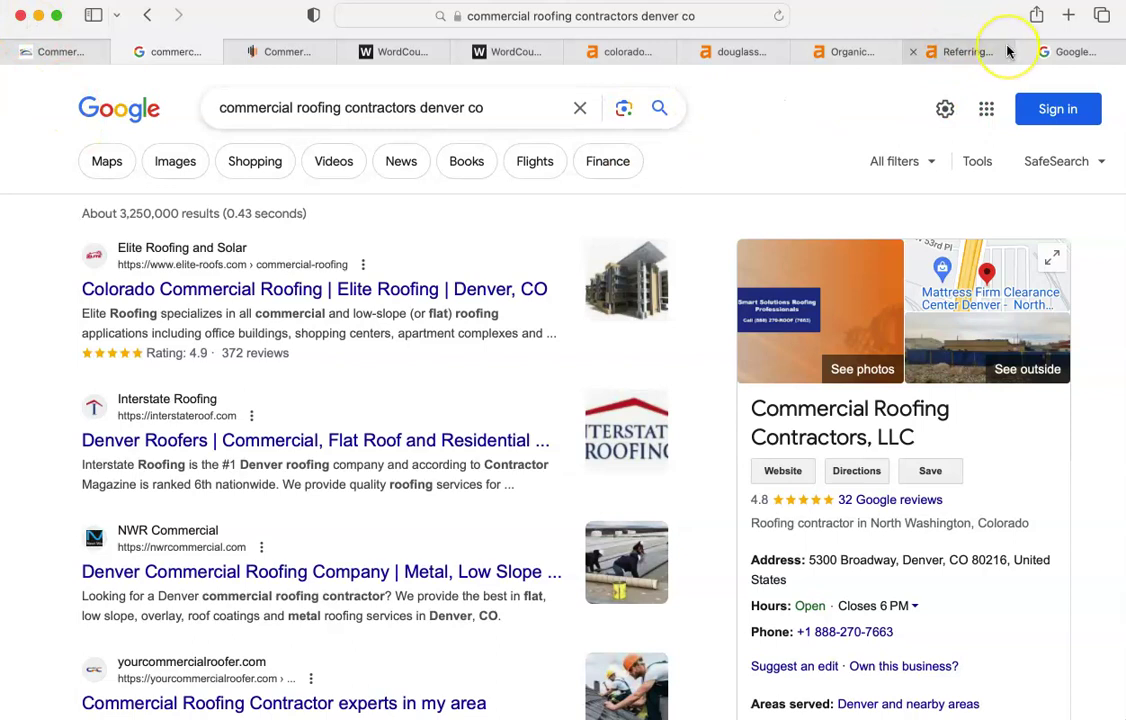
mouse_move(1008, 51)
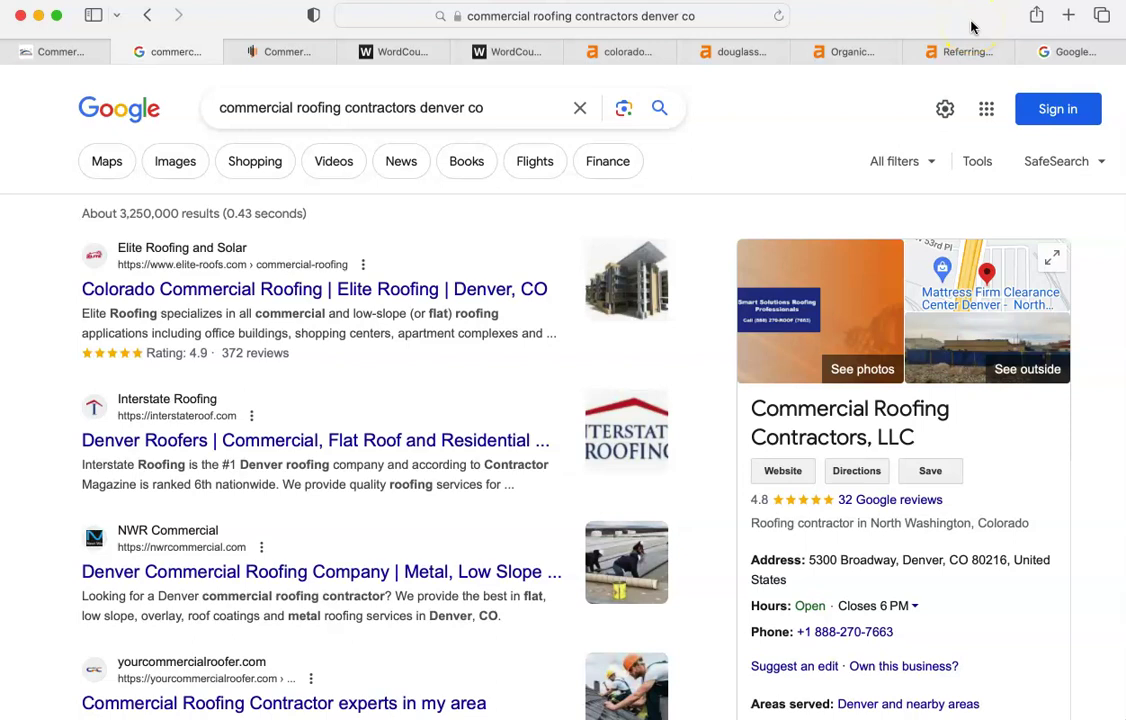
Revisit Douglass Colony's referring domains and organic keywords reports, the coloradoweathercoatings.com homepage and the Google results as a recap
click(966, 55)
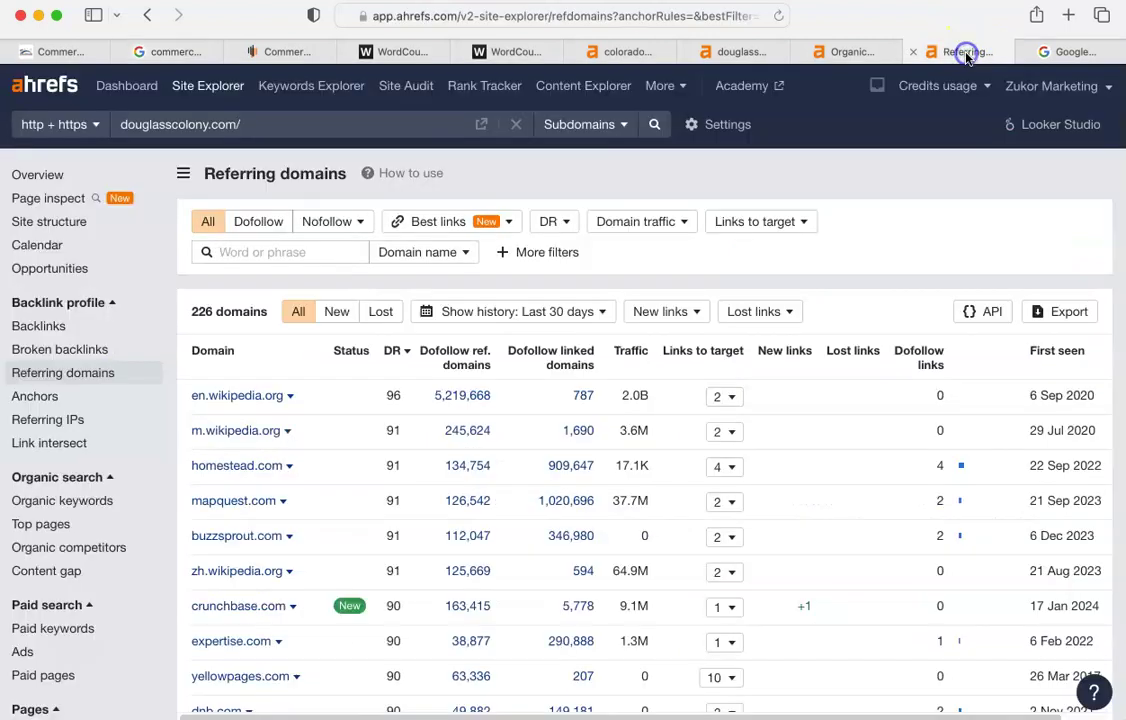
click(856, 50)
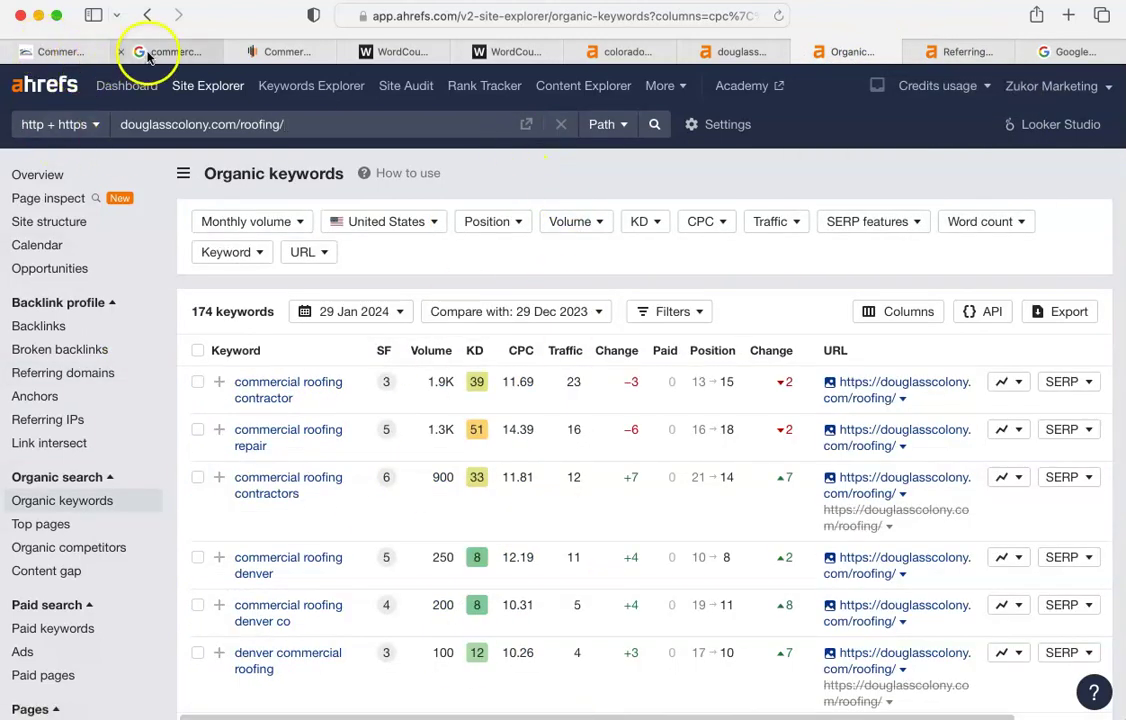
click(85, 45)
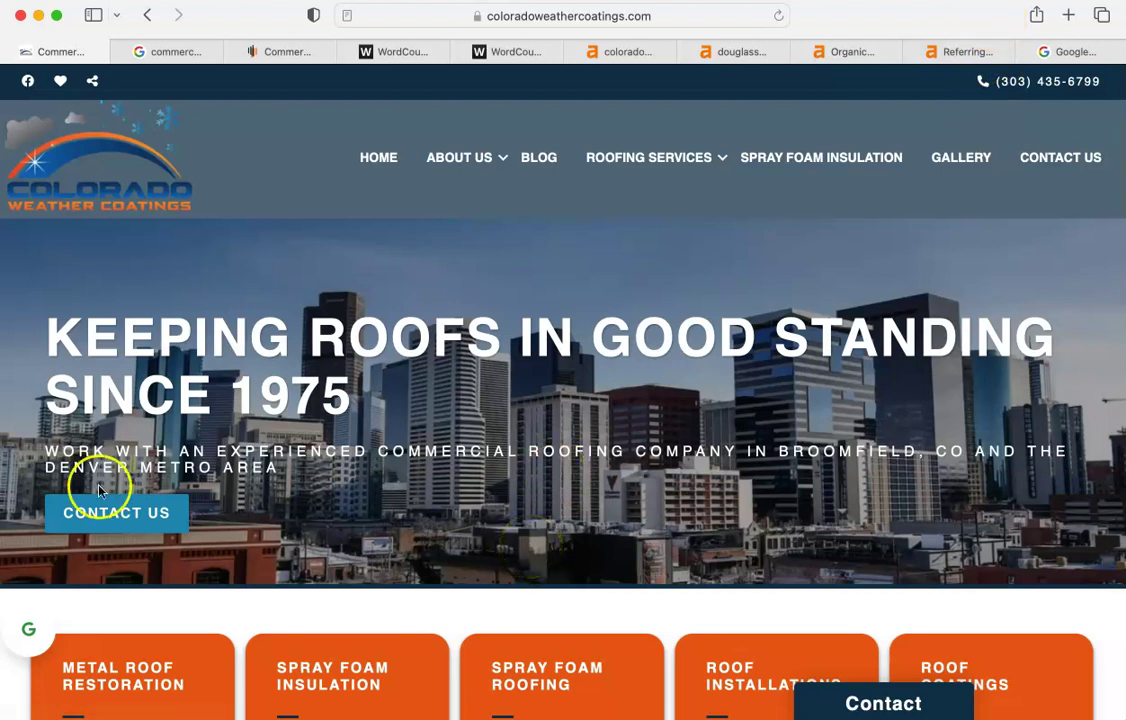
click(163, 50)
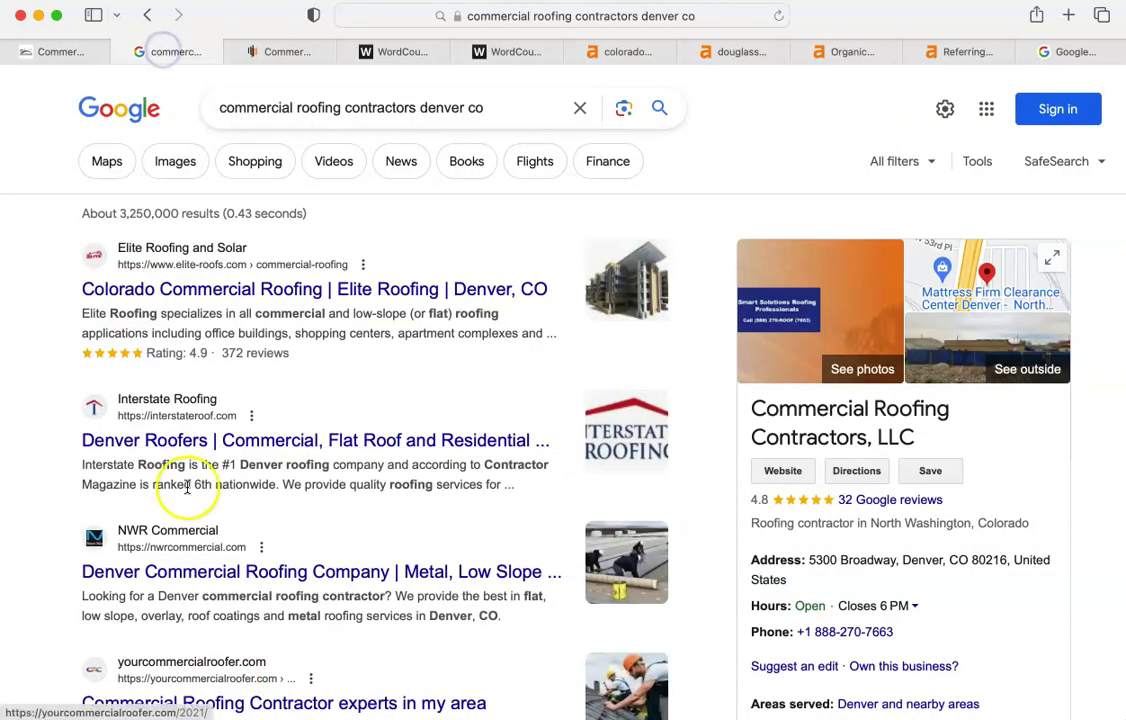